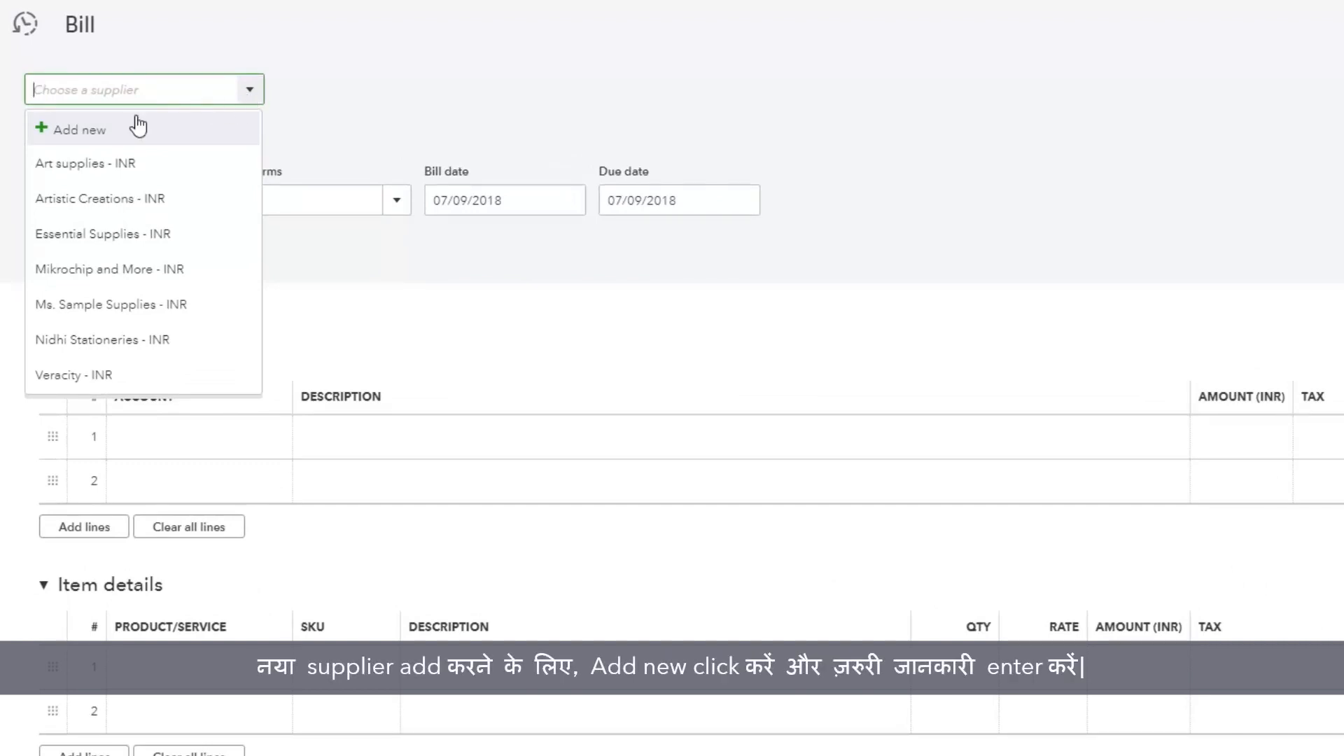
# Select Art supplies as the bill's supplier and review the choices for payment terms and for how amounts are taxed
pyautogui.click(160, 164)
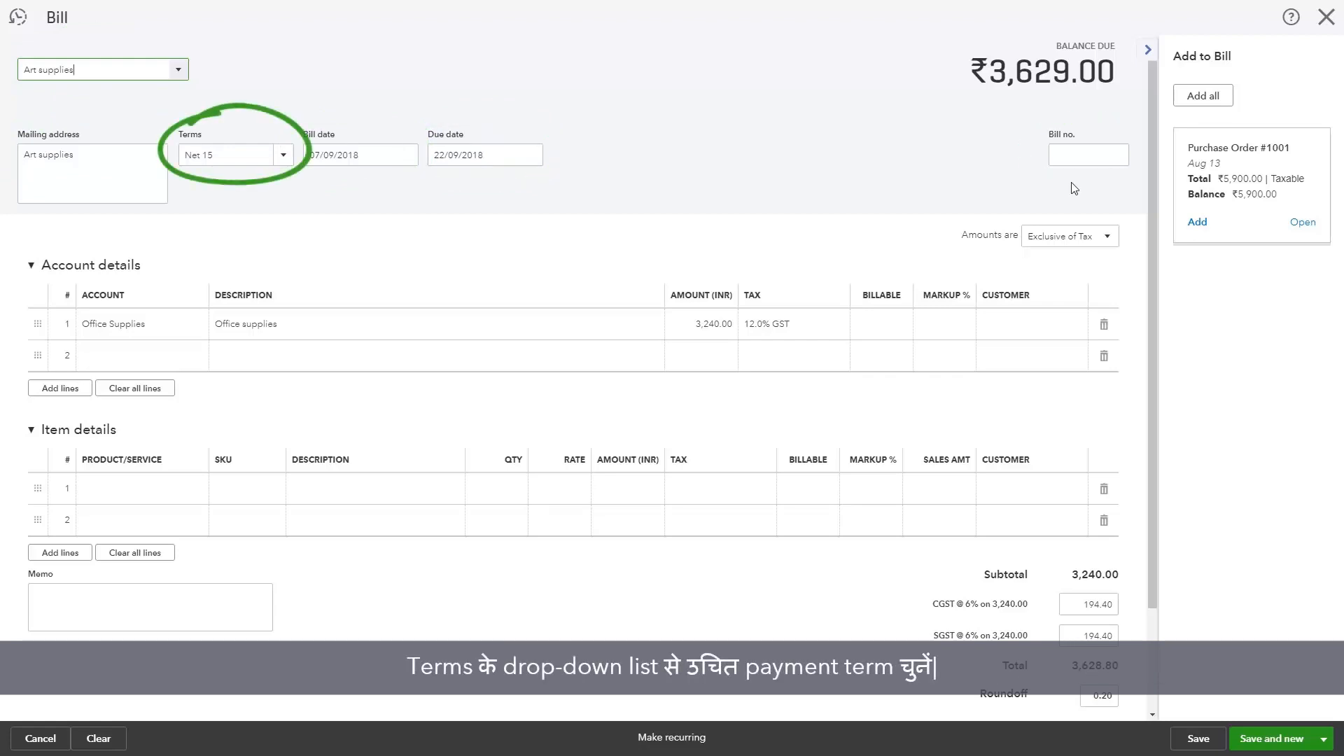
pyautogui.click(283, 155)
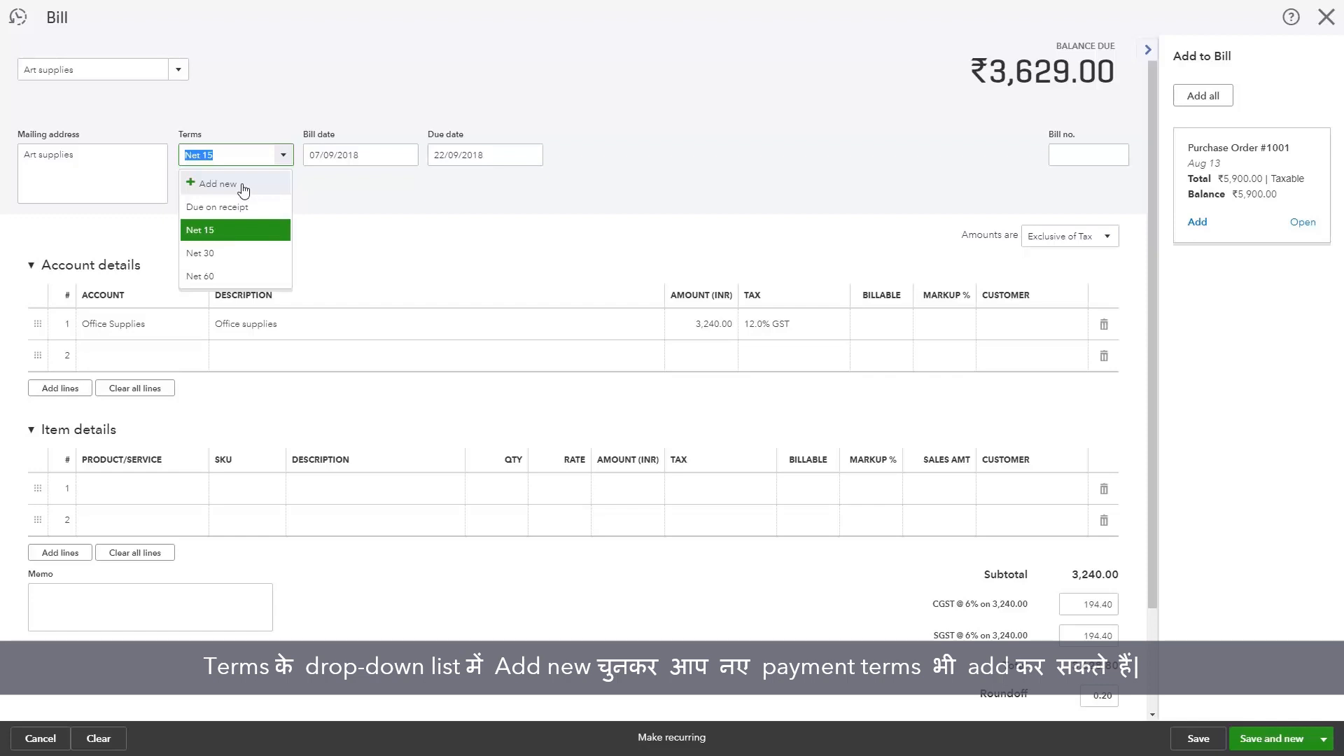
pyautogui.click(334, 208)
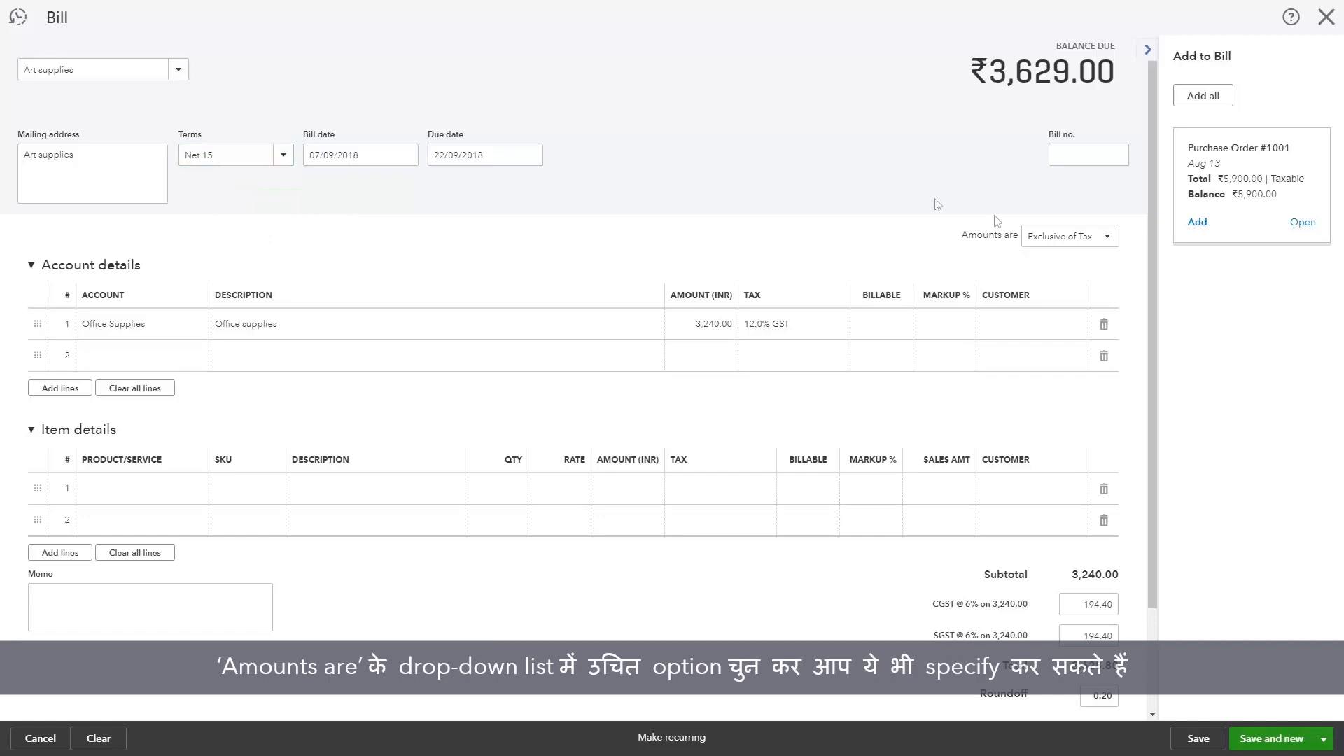
pyautogui.click(1092, 236)
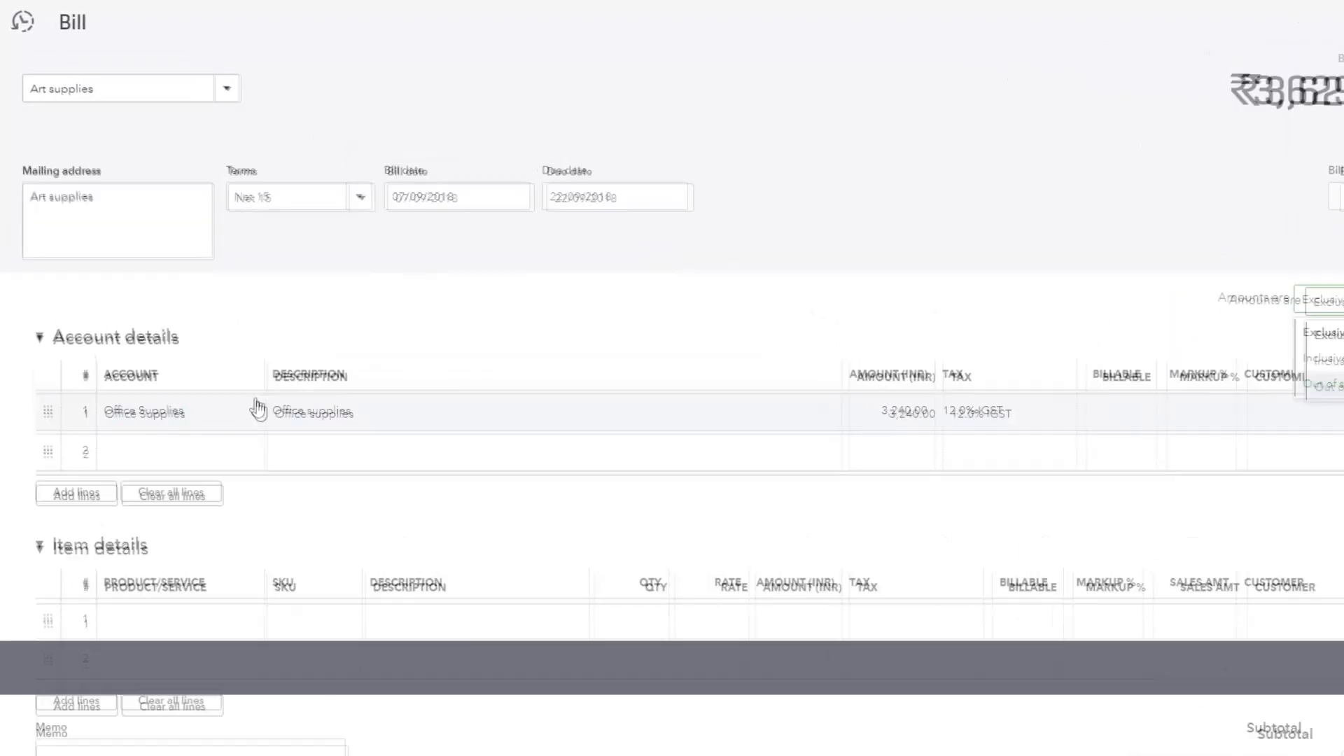
# Assign the Office Supplies account and the 12.0% IGST tax rate to the first account line of the bill
pyautogui.click(259, 410)
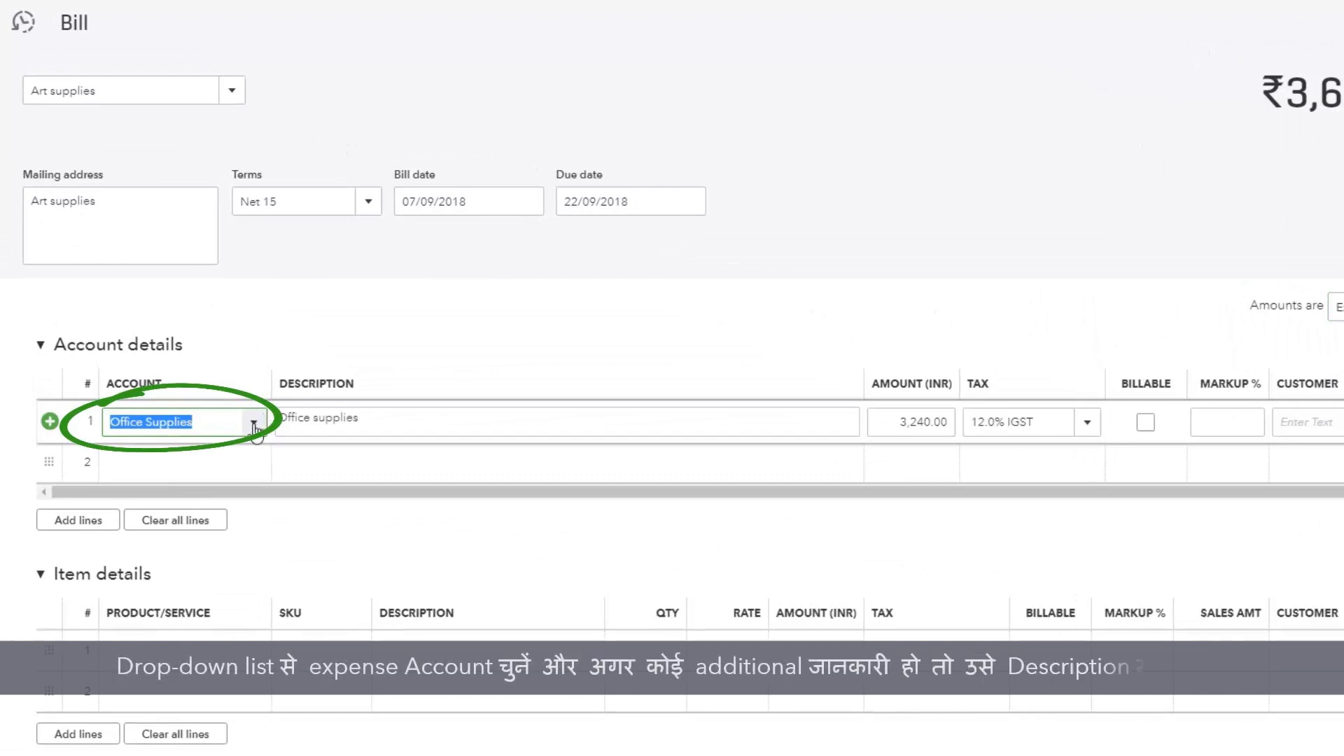
pyautogui.click(257, 420)
pyautogui.click(224, 458)
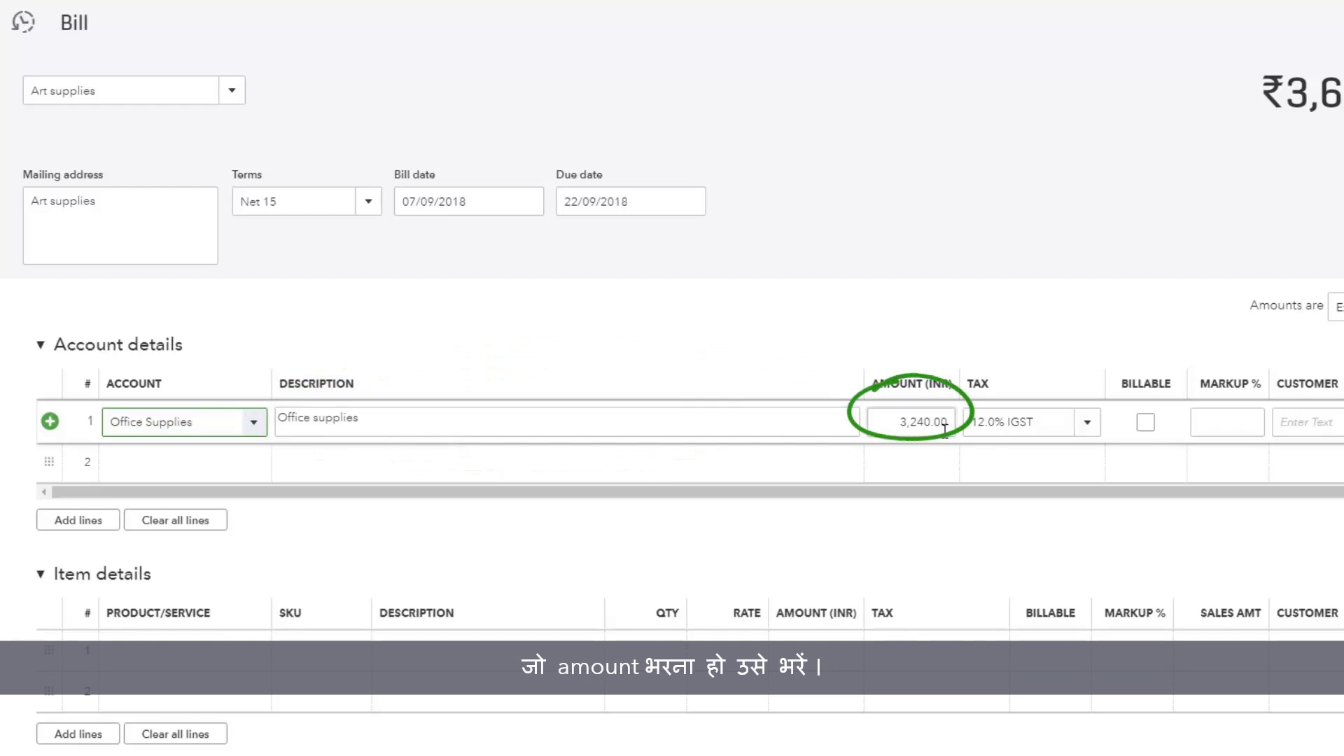
pyautogui.click(1086, 424)
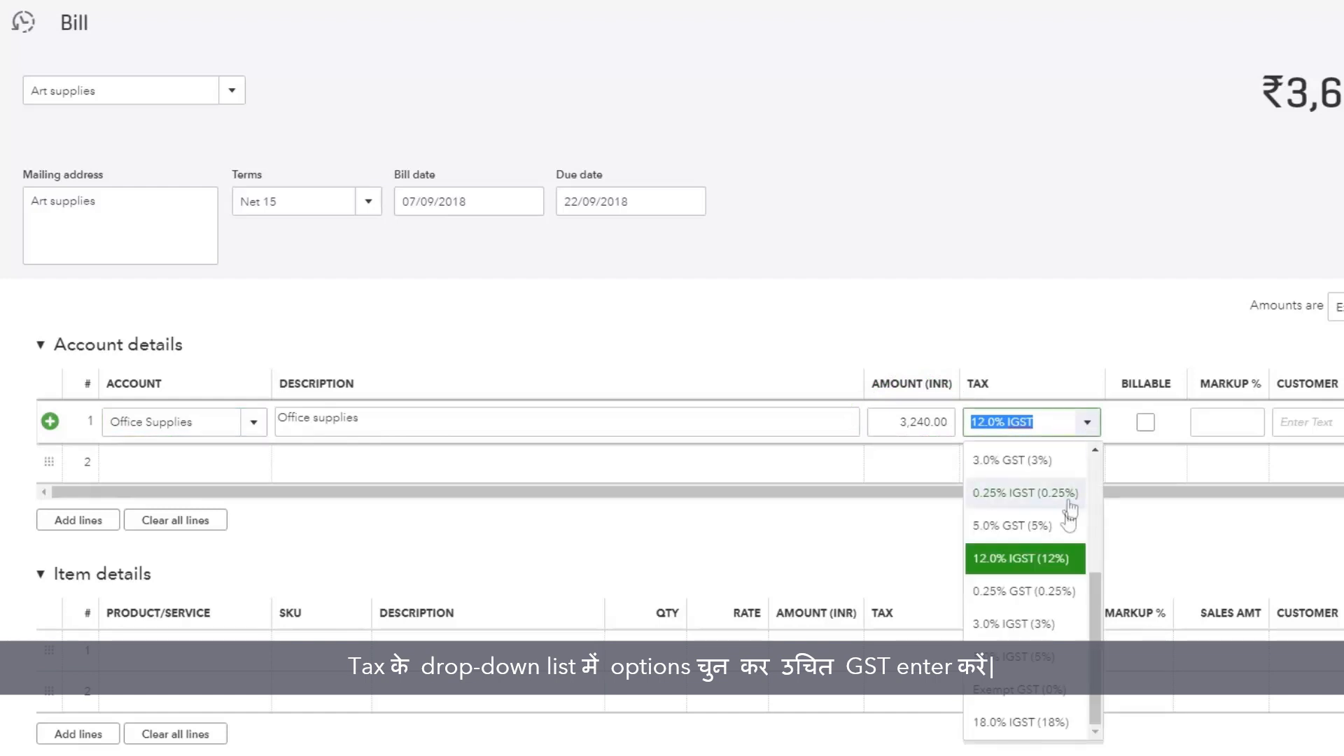
pyautogui.click(1060, 560)
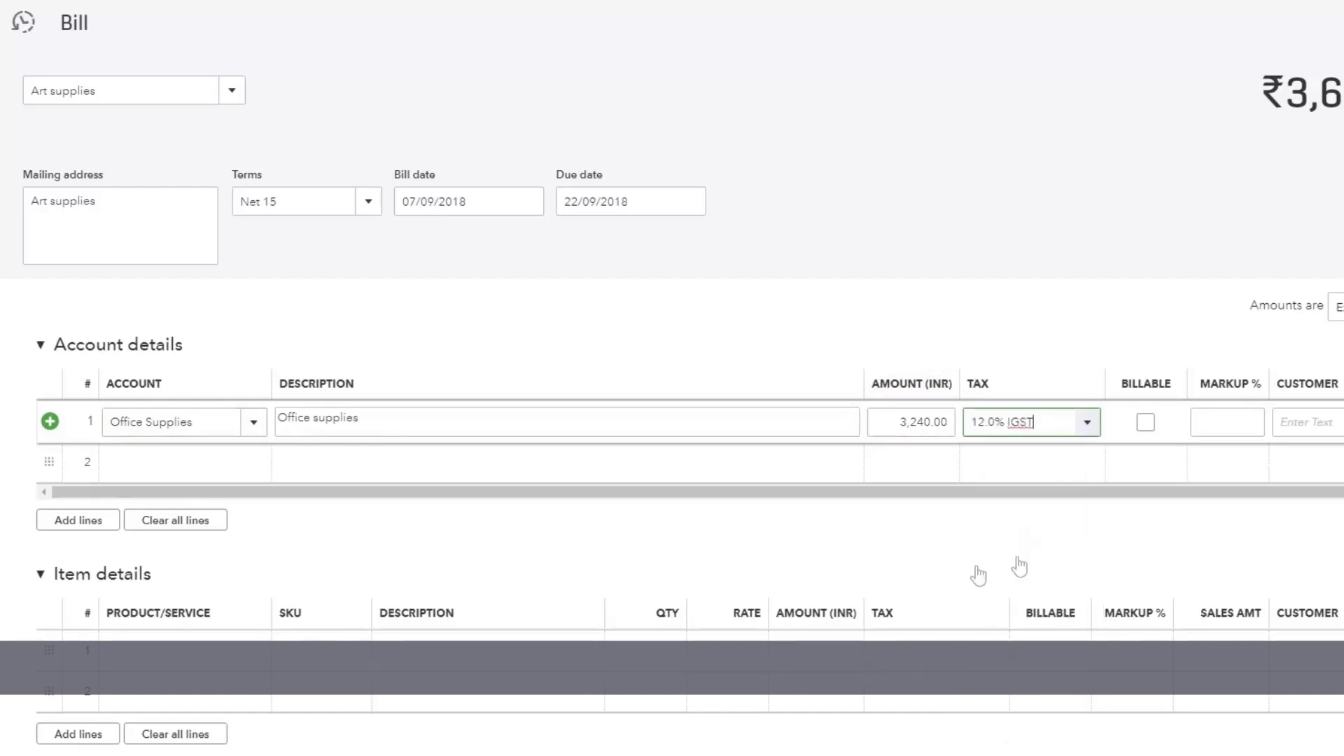
# Add more account lines and fill line 2 with the Advertising/Promotional account, an amount of 10,000 INR and 18.0% GST
pyautogui.click(87, 521)
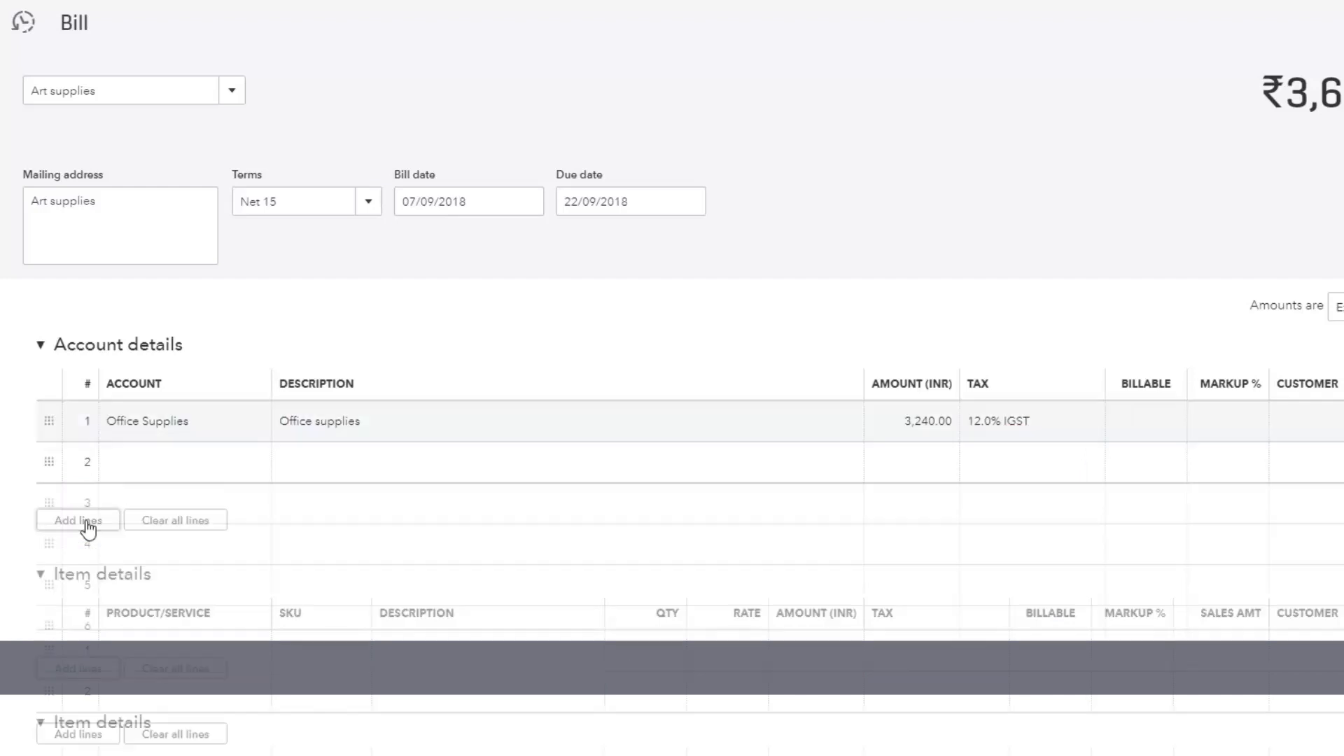
pyautogui.click(149, 475)
pyautogui.click(249, 464)
pyautogui.click(234, 534)
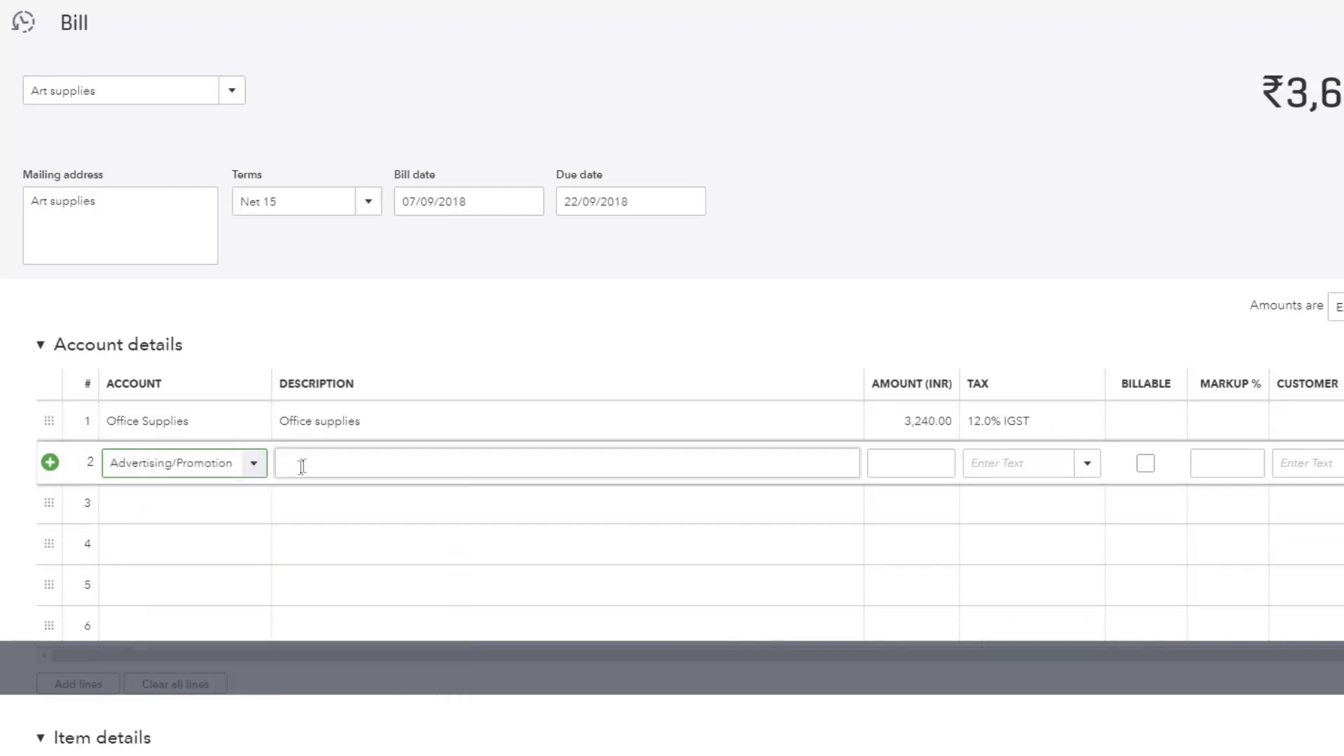
pyautogui.click(944, 463)
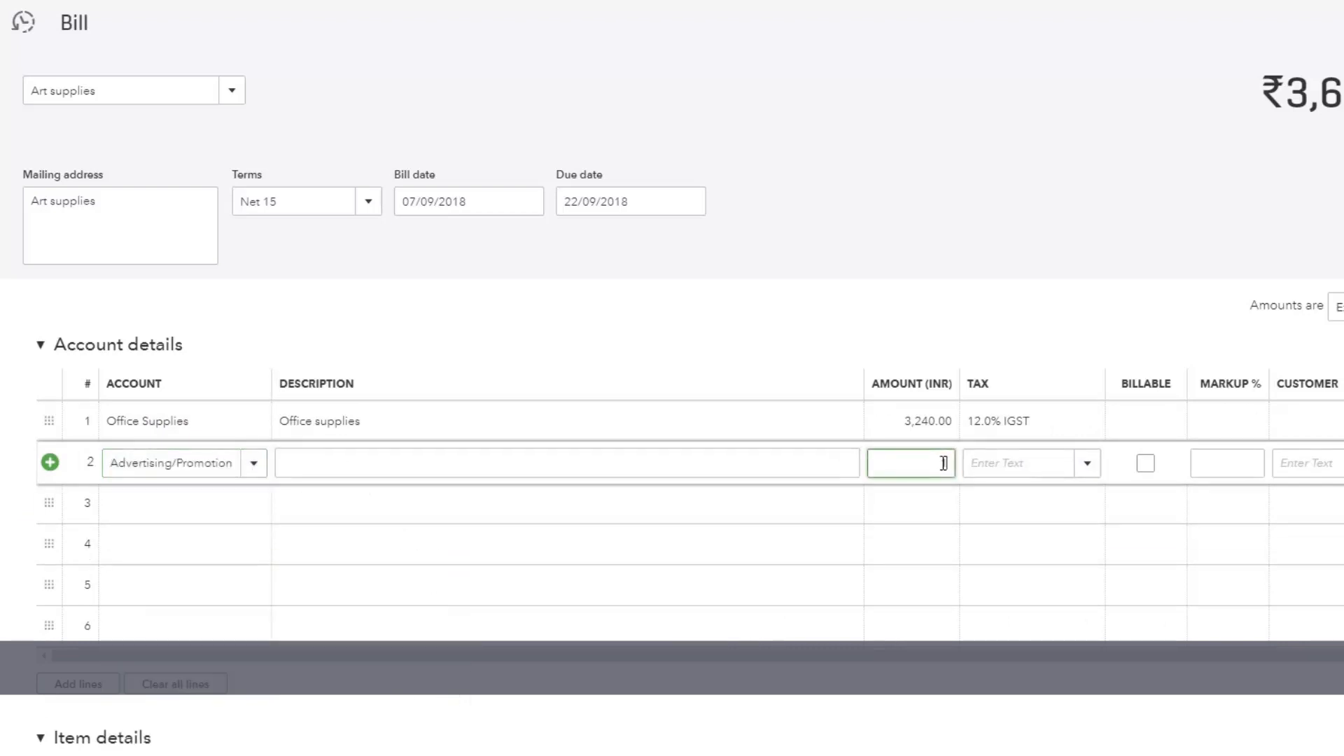
pyautogui.write('100000')
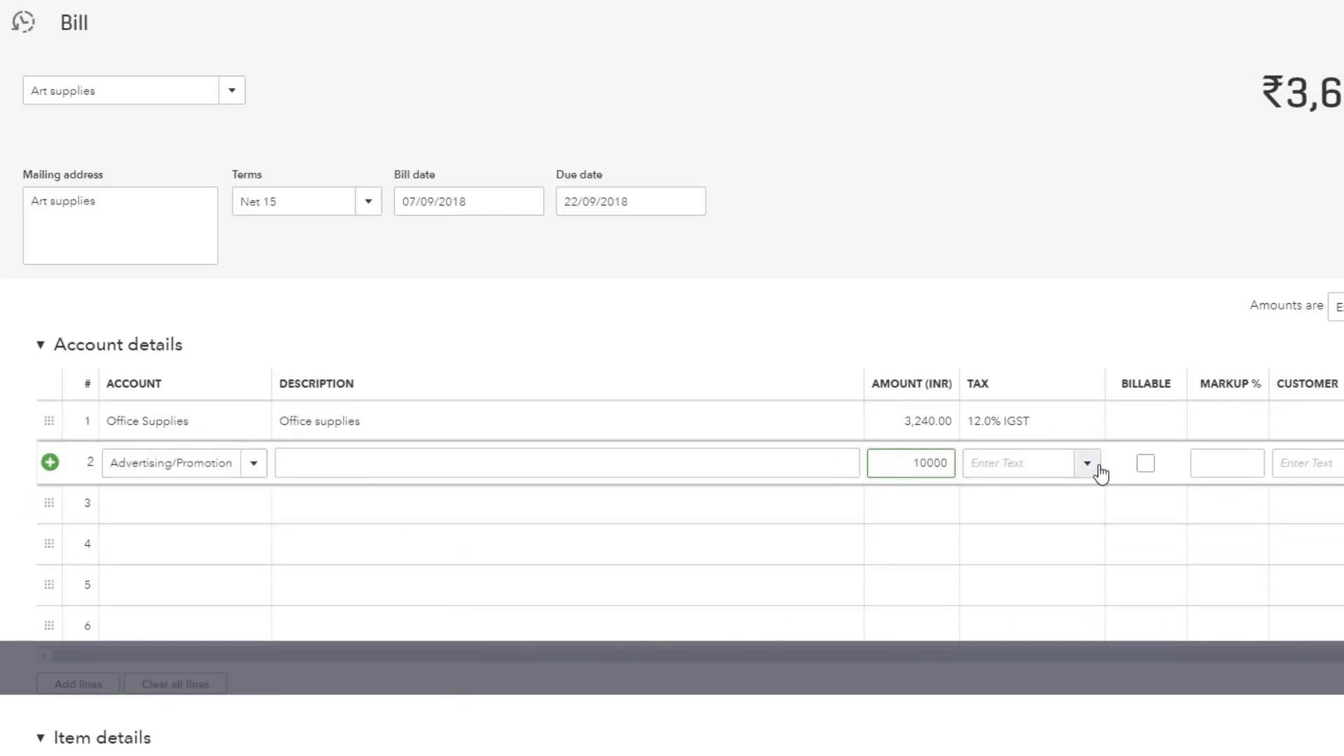
pyautogui.click(1089, 465)
pyautogui.click(1020, 695)
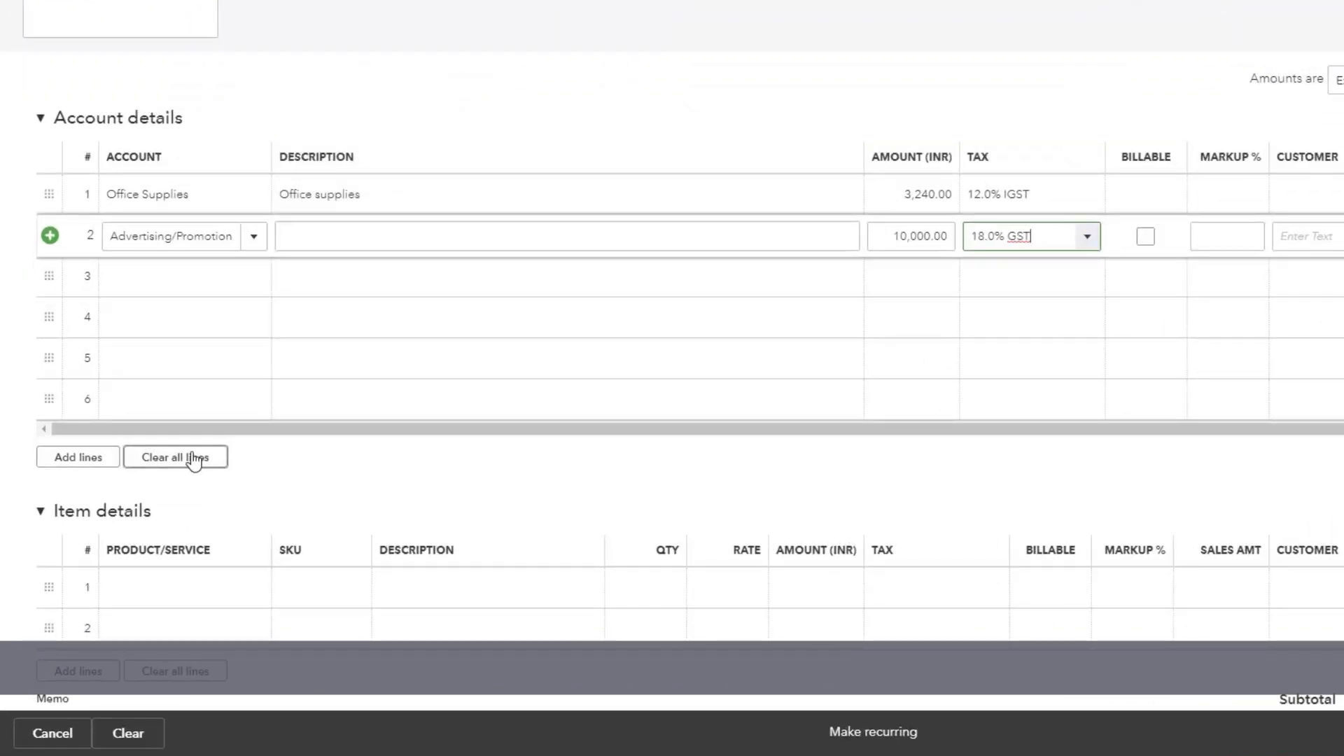
# Look over the rest of the bill down to the memo and attachments, and save it
pyautogui.scroll(-5, 195, 460)
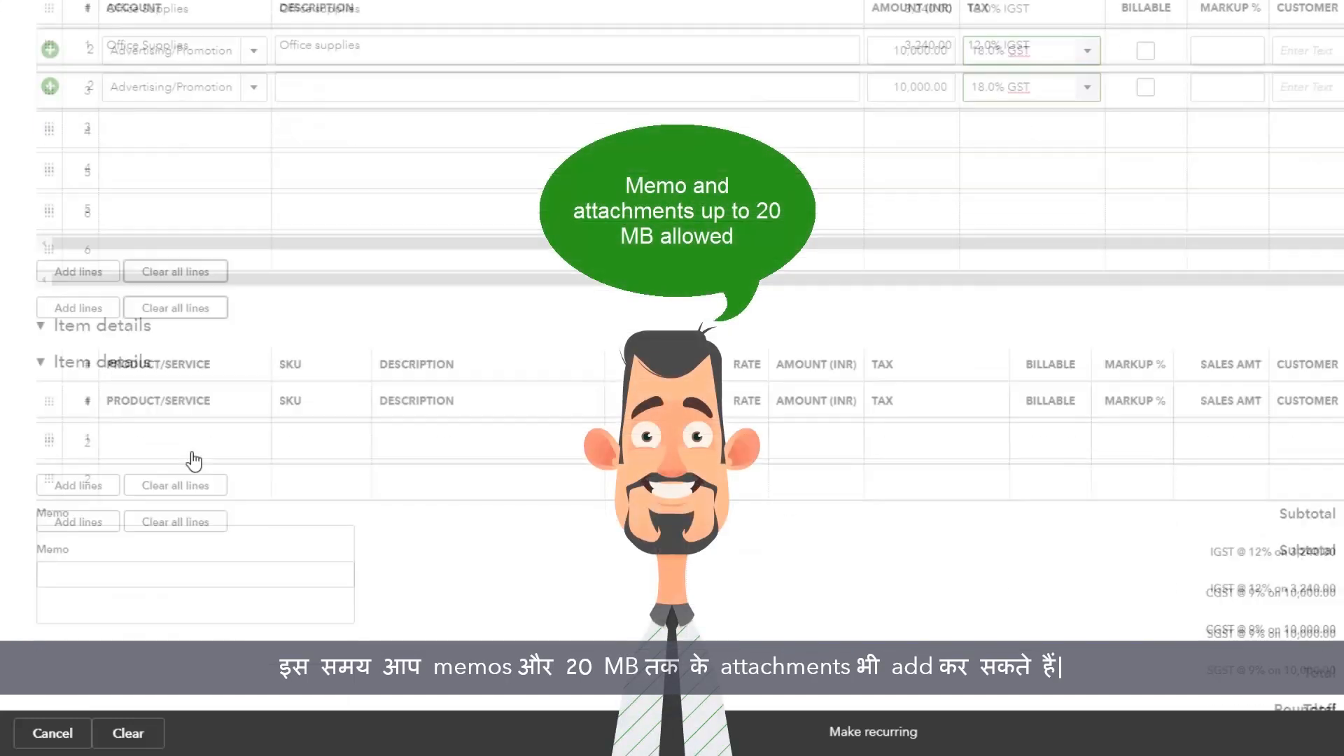
pyautogui.scroll(-1, 116, 390)
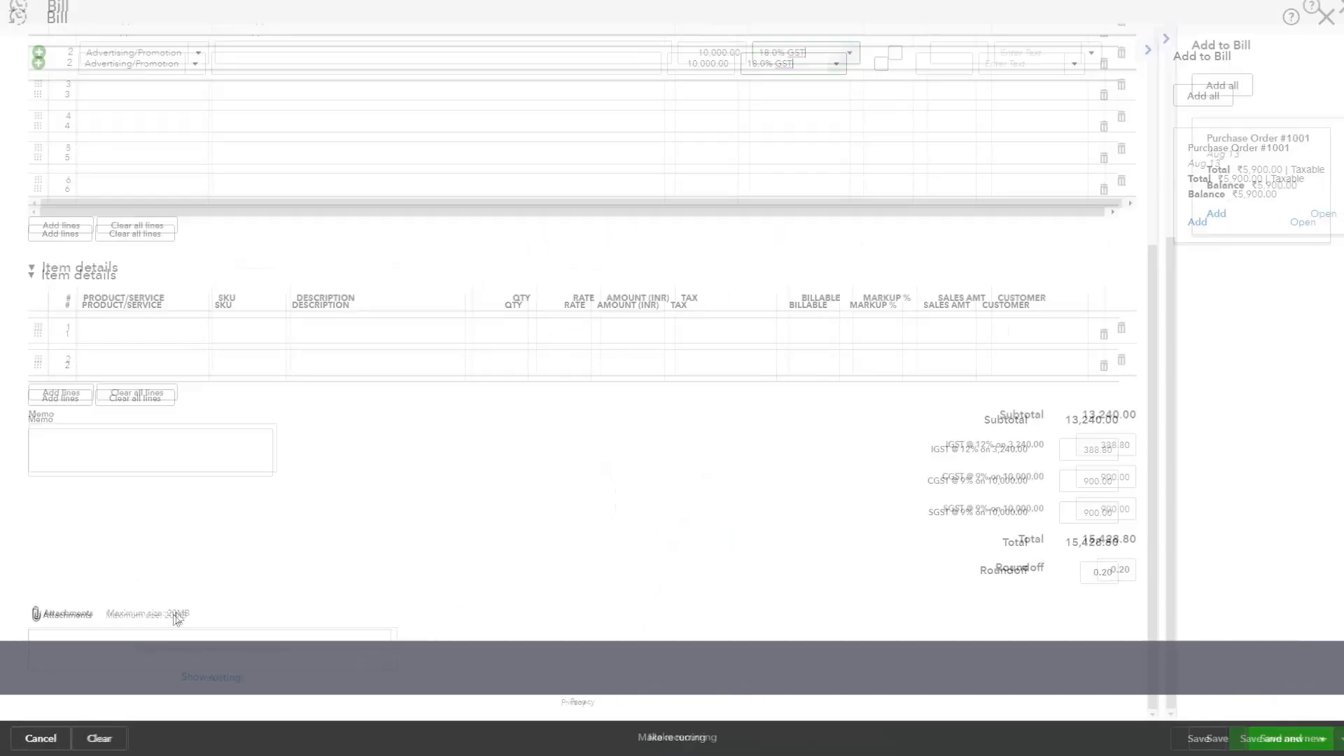
pyautogui.click(1205, 748)
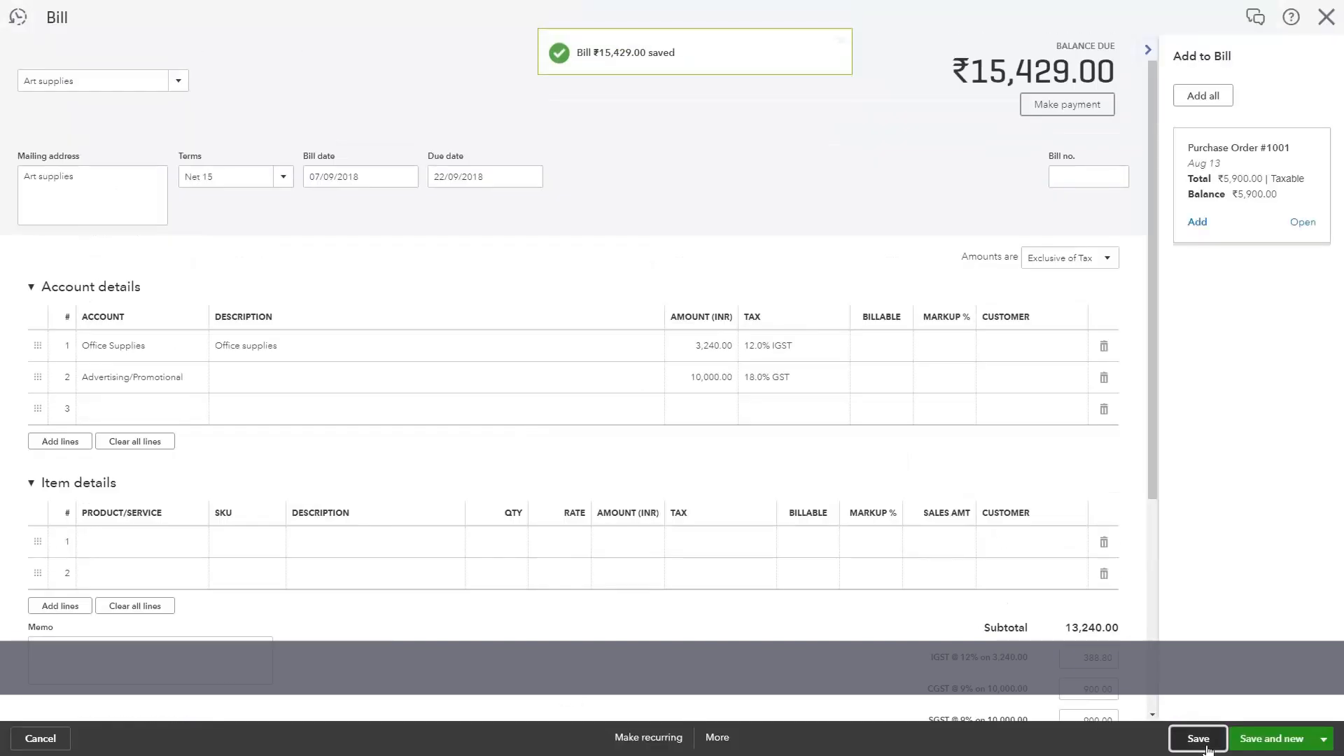
pyautogui.click(1248, 739)
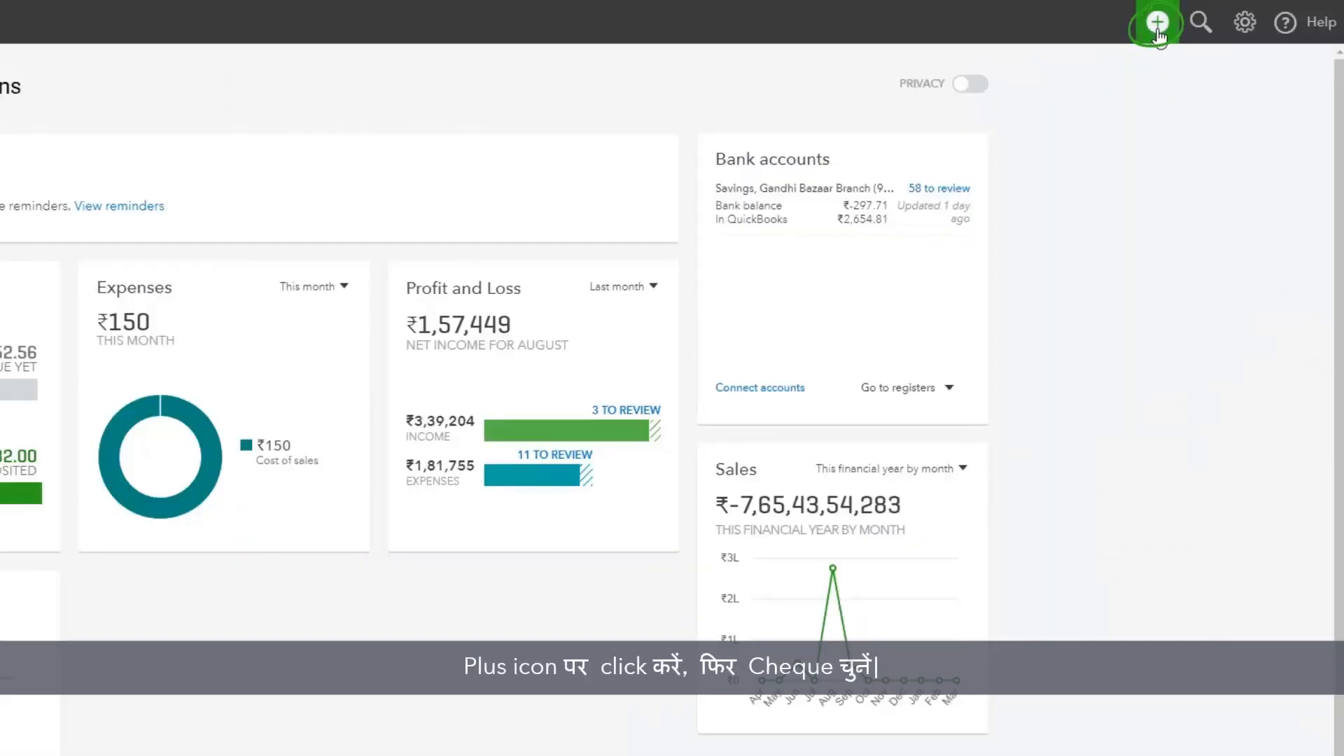
# Create a new cheque with Art supplies as the payee and Sample Bank as the bank account
pyautogui.click(1156, 22)
pyautogui.click(704, 172)
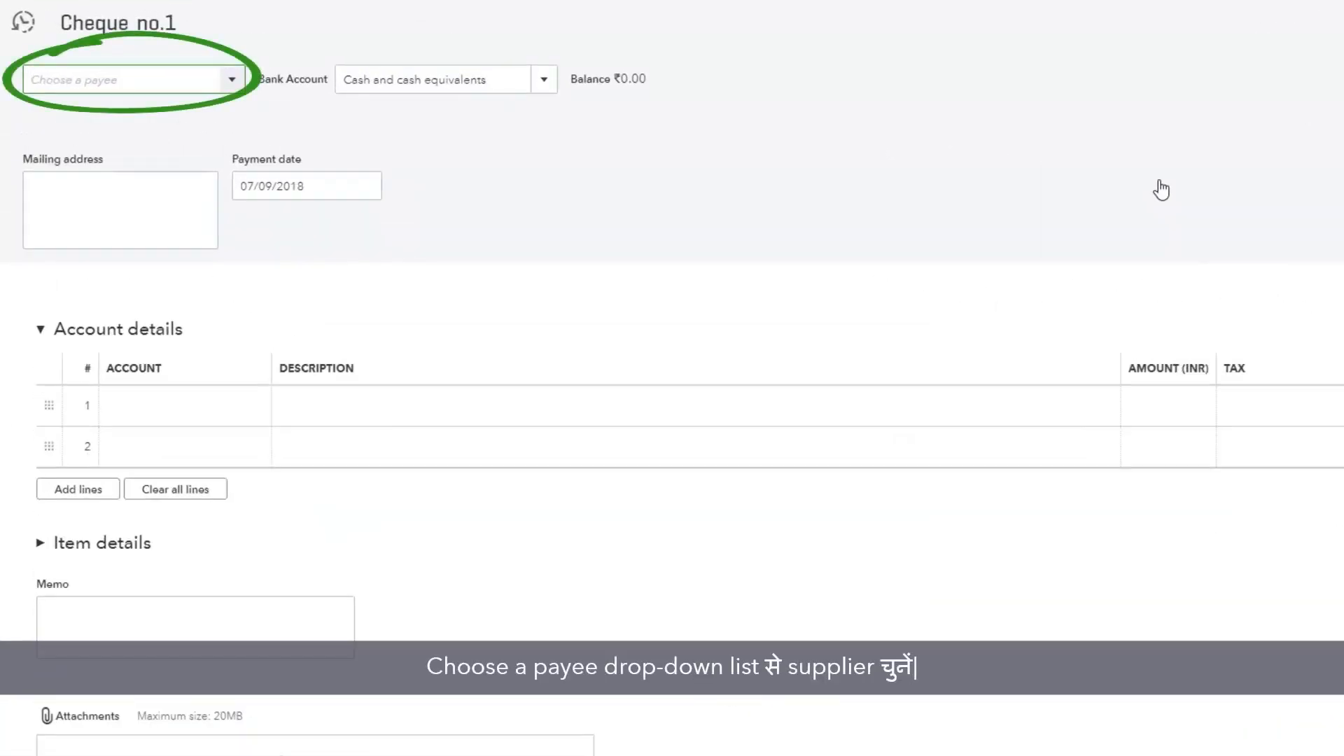
pyautogui.click(231, 80)
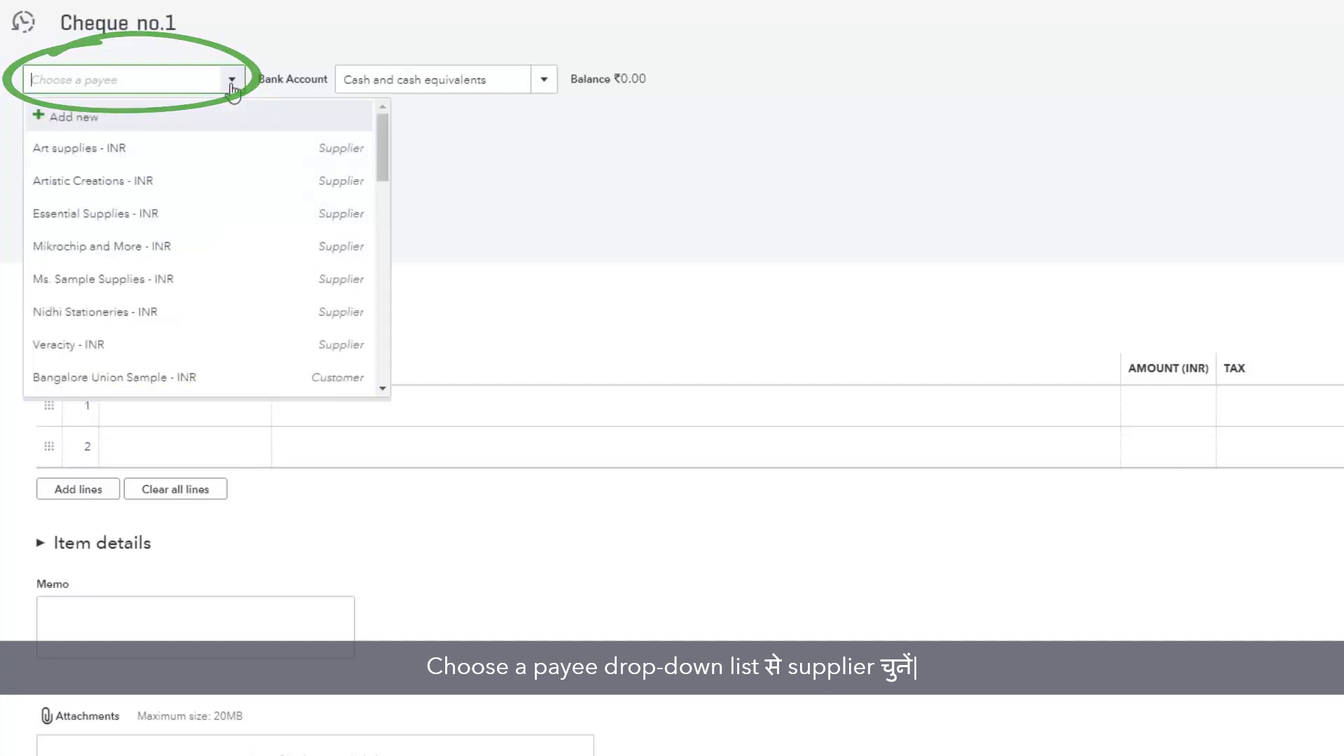
pyautogui.click(195, 151)
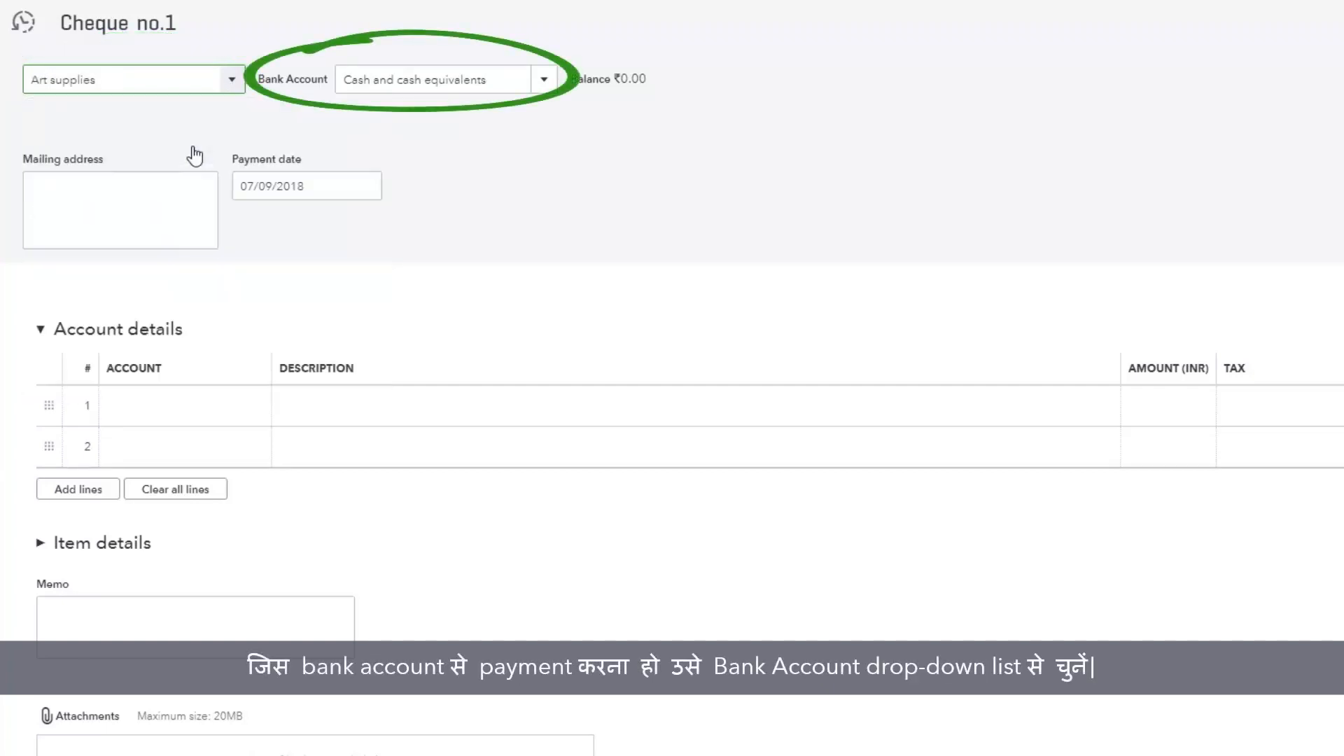
pyautogui.click(546, 83)
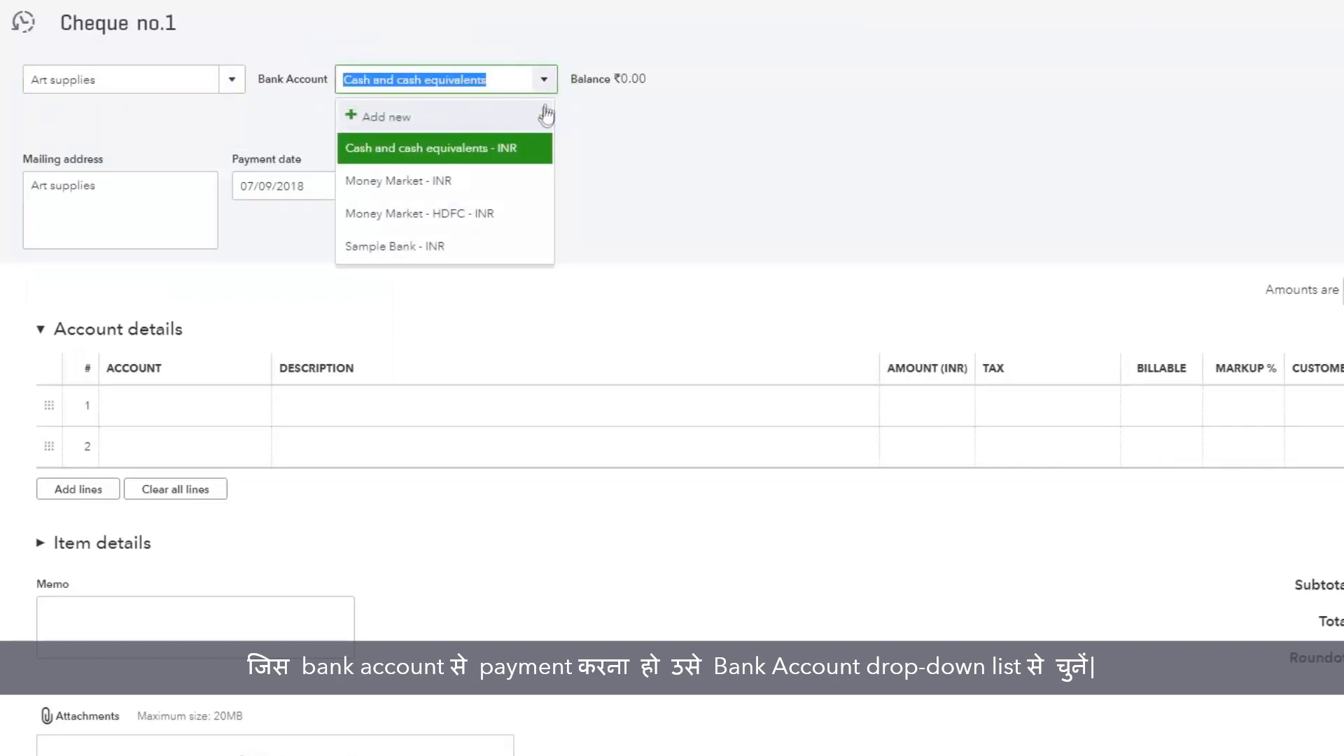
pyautogui.click(489, 249)
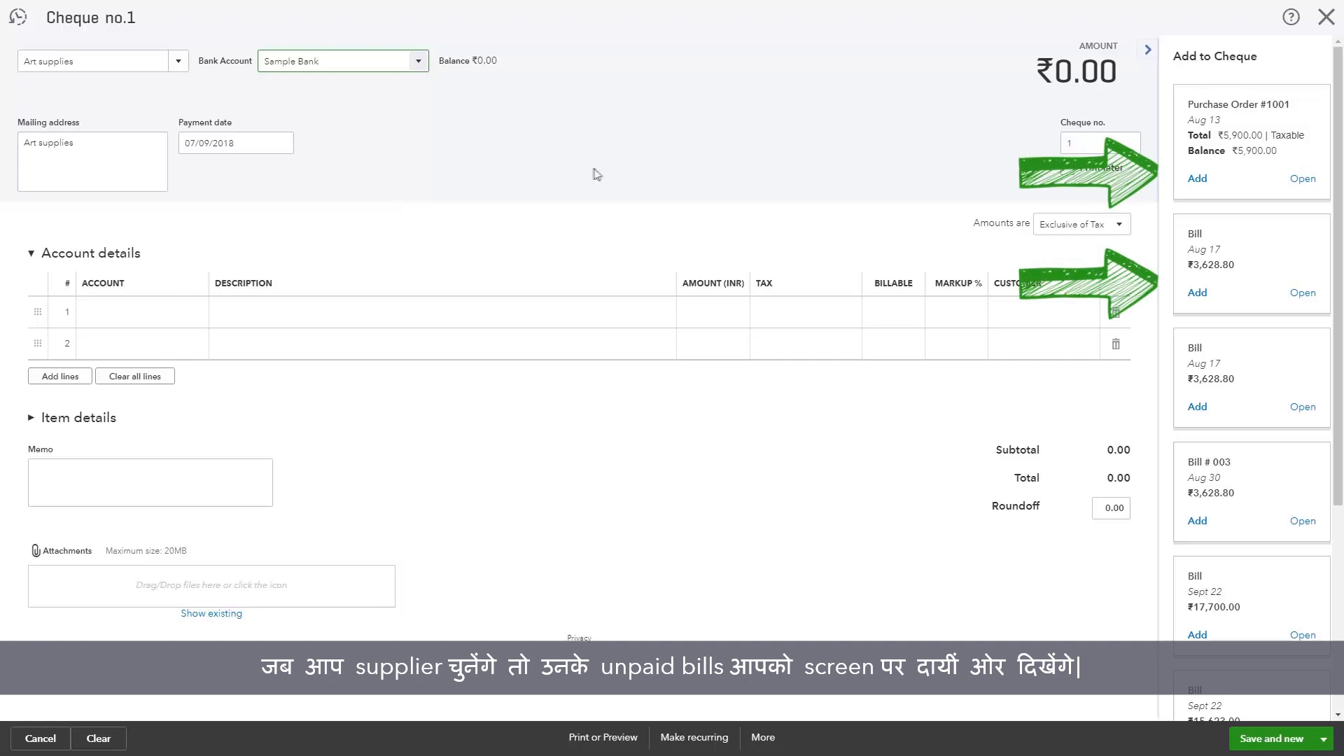
# Add the supplier's Aug 13 purchase order to the cheque, then save and close it
pyautogui.click(1197, 180)
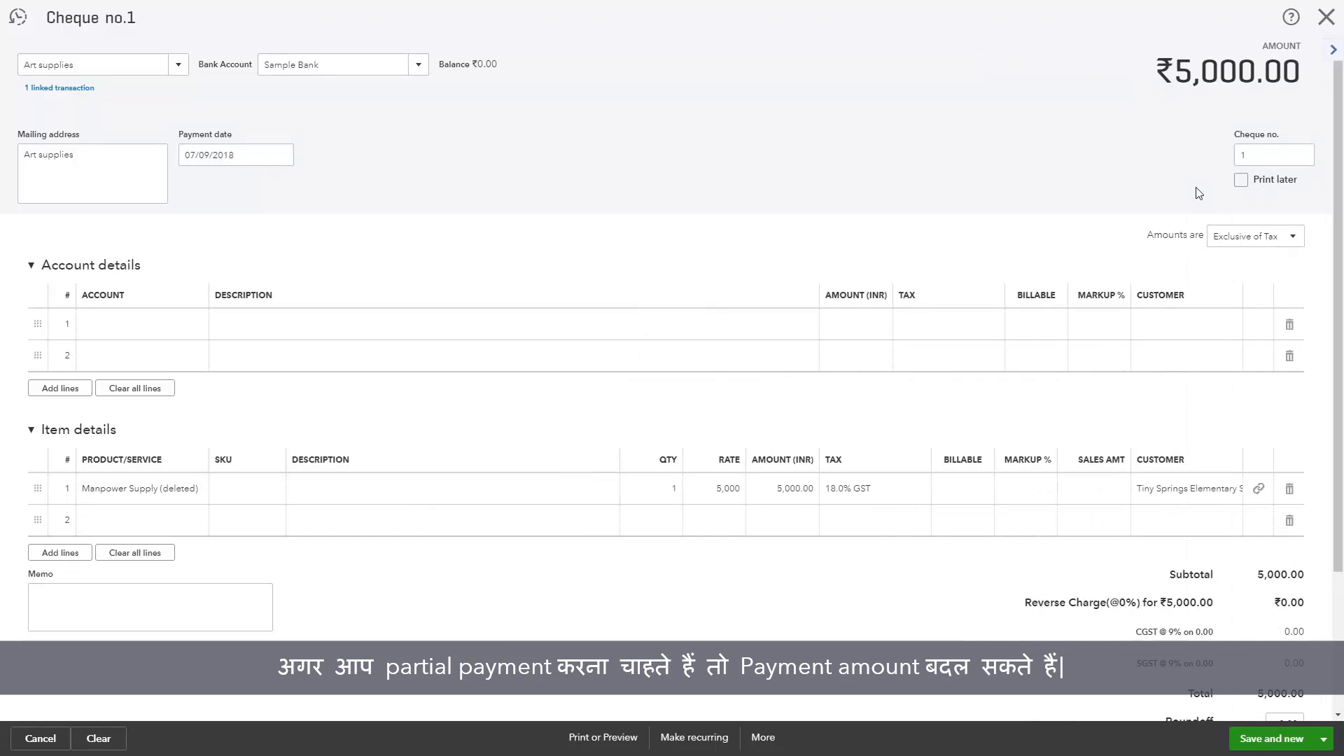
pyautogui.scroll(-3, 1114, 284)
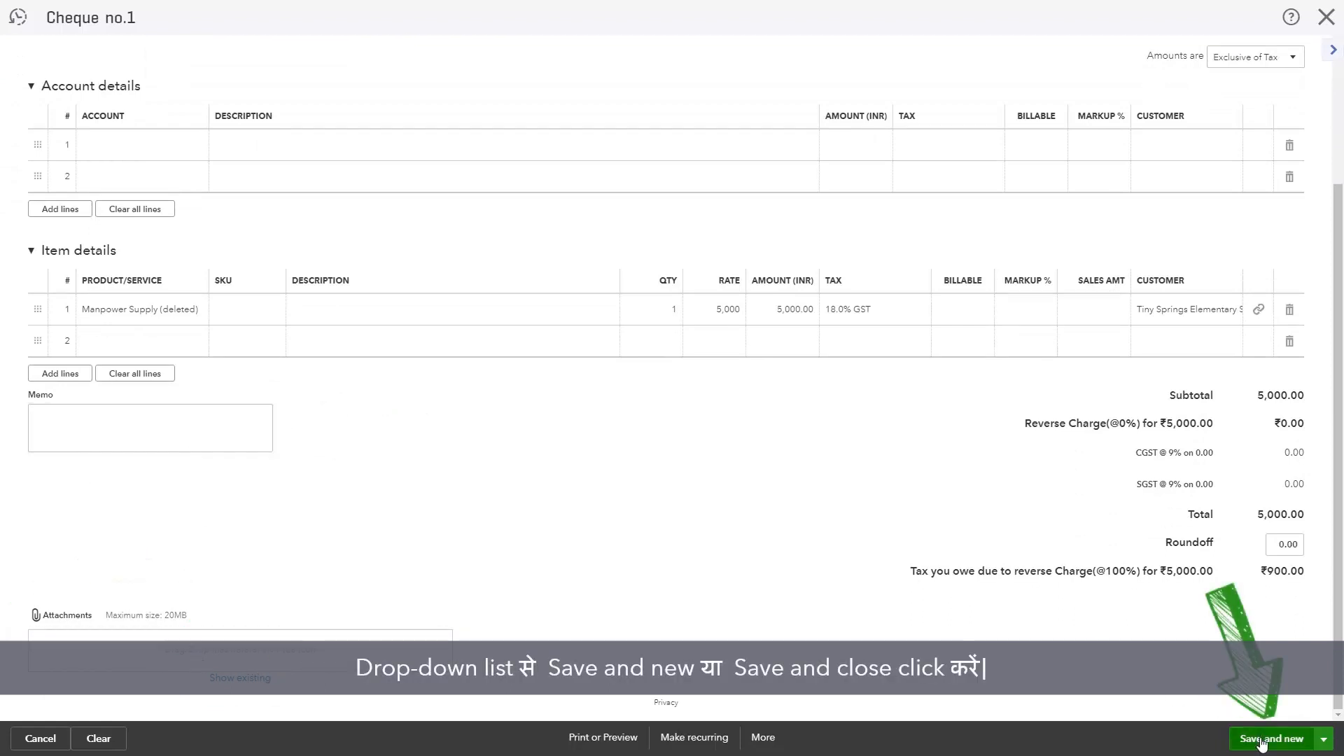
pyautogui.click(1323, 738)
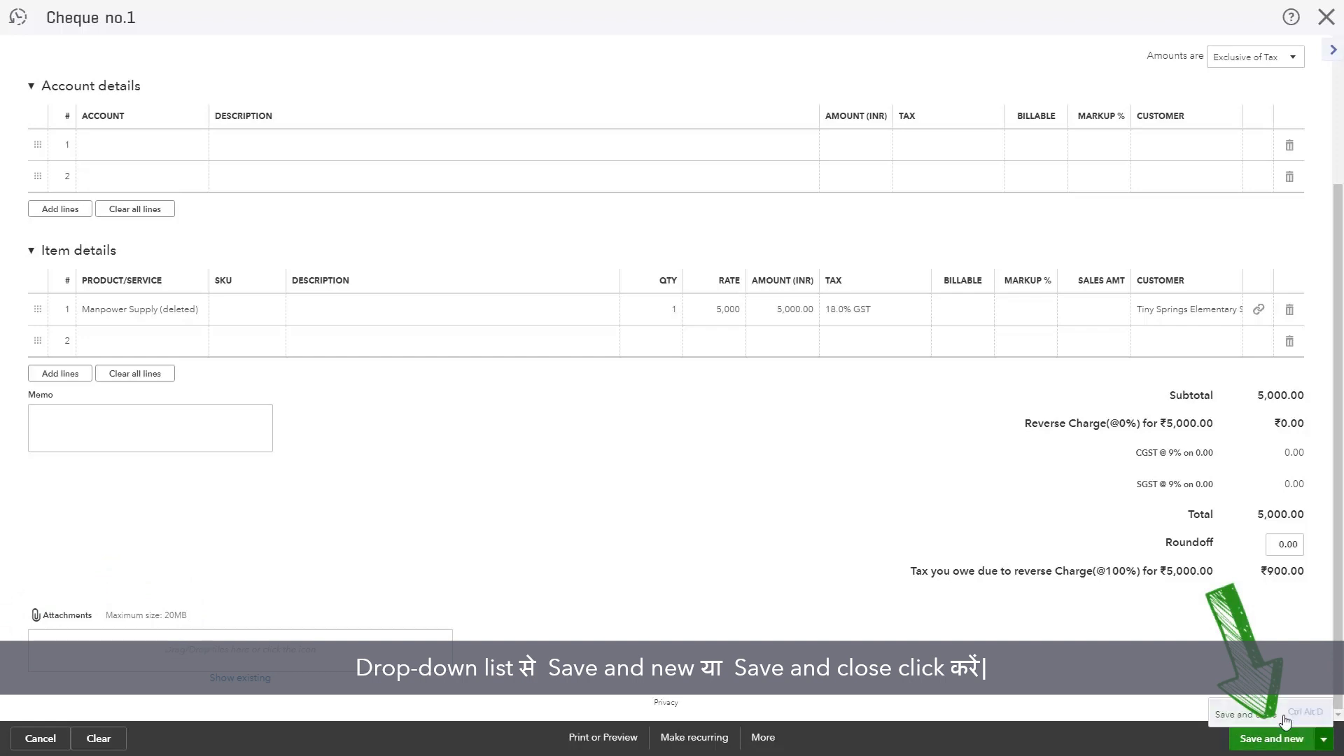
pyautogui.click(1239, 714)
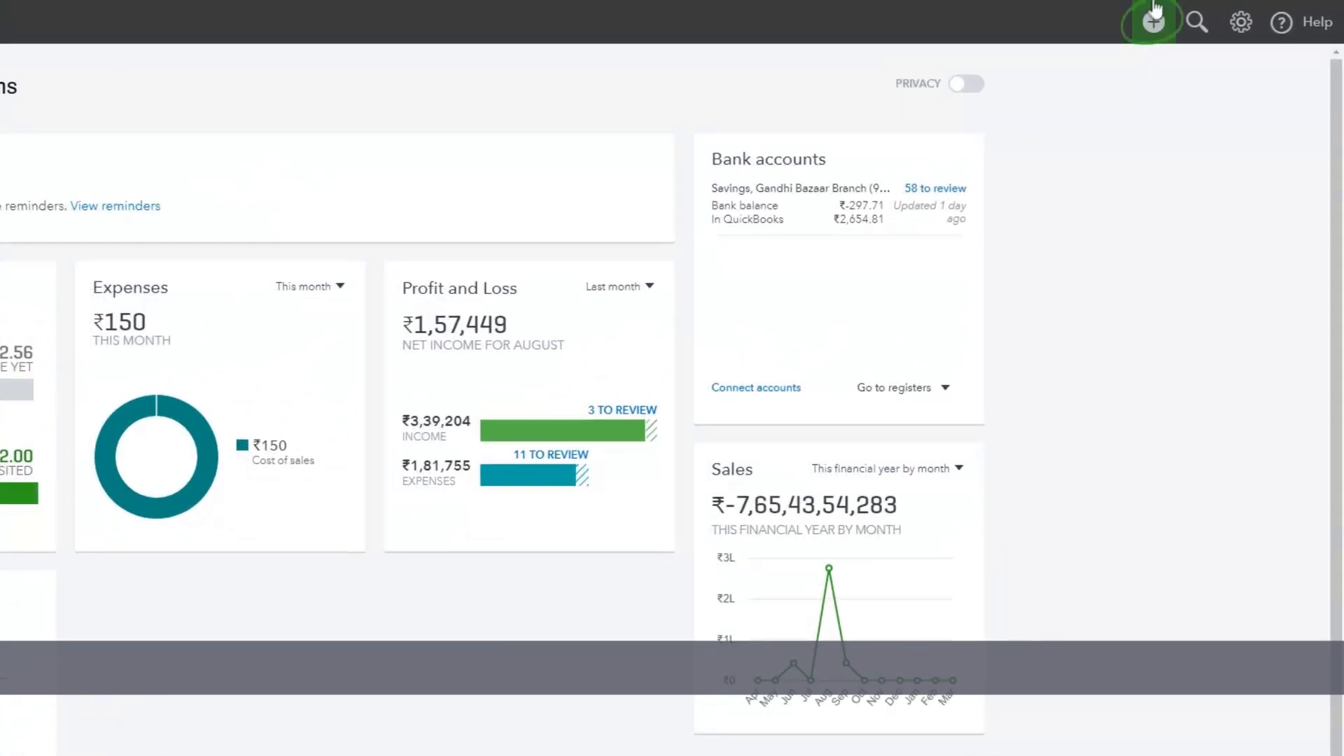
# Start a Pay Bills transaction with Sample Bank as the payment account and INR Indian Rupee as the currency
pyautogui.click(1153, 10)
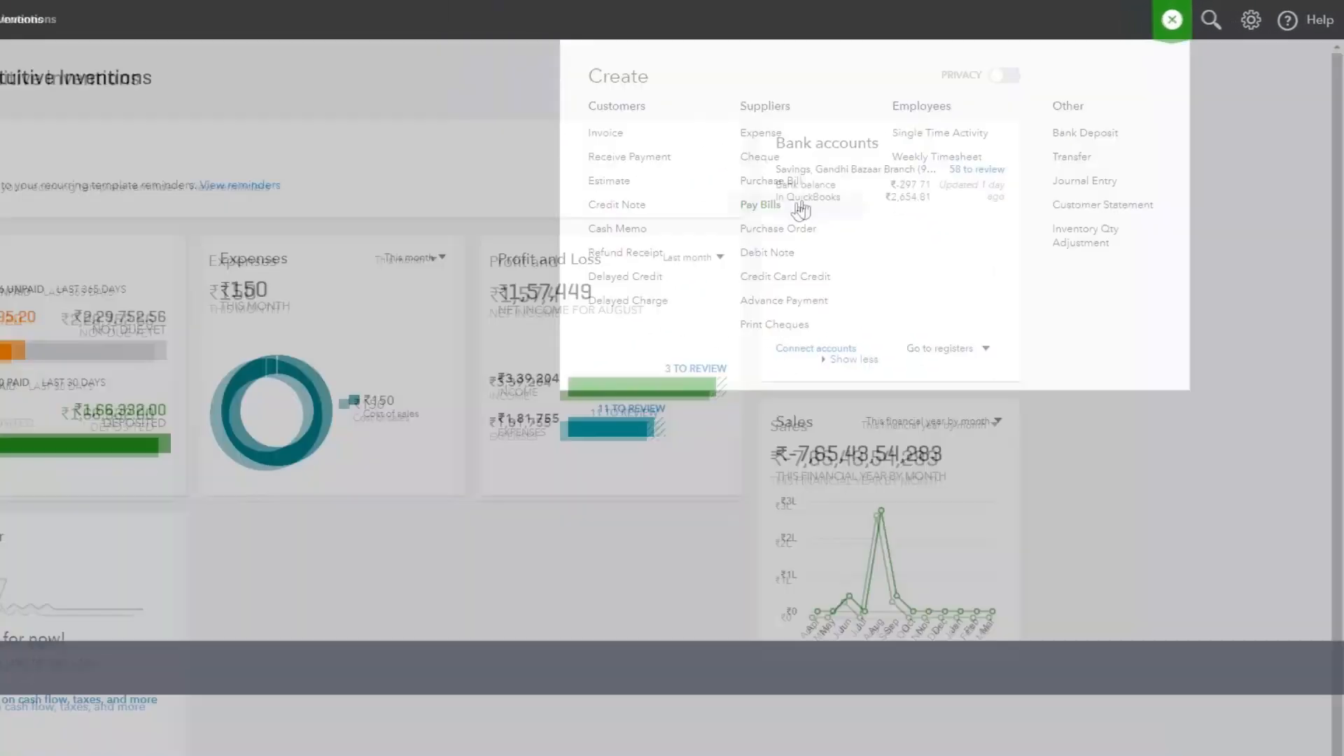
pyautogui.click(800, 208)
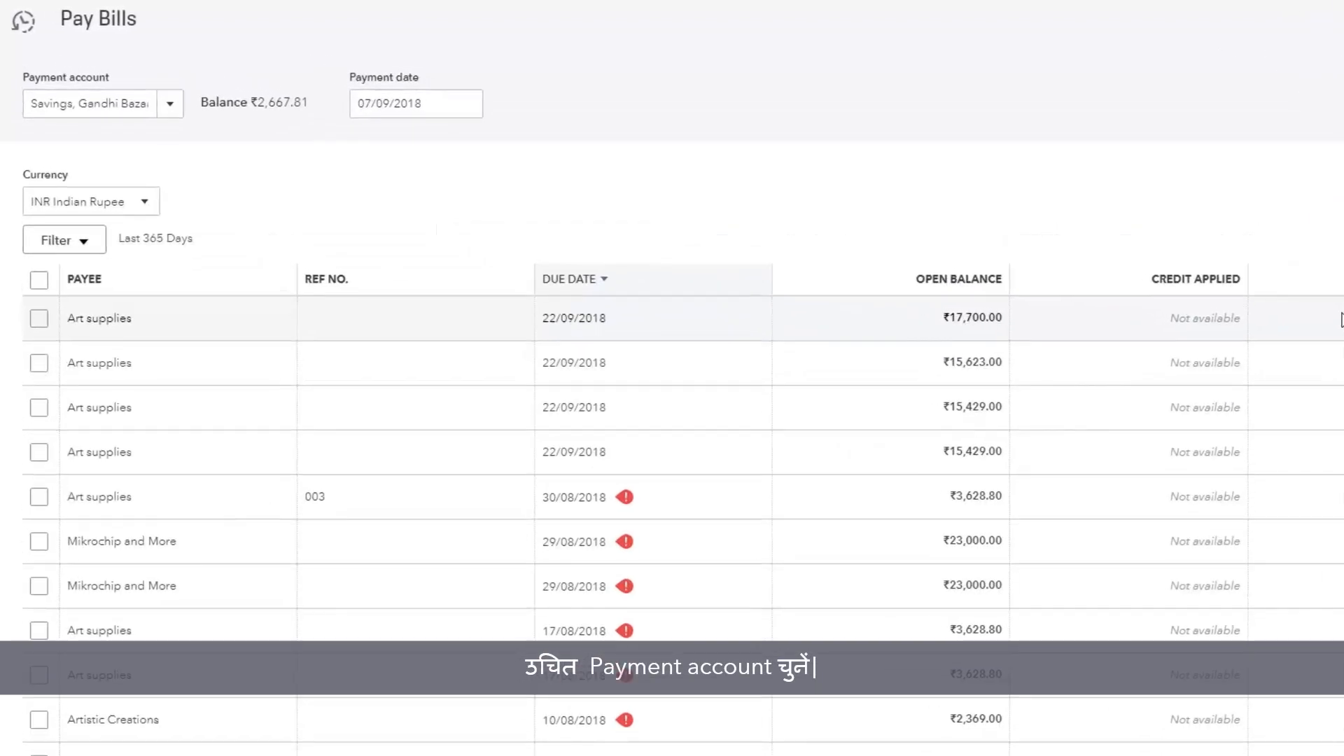
pyautogui.click(169, 106)
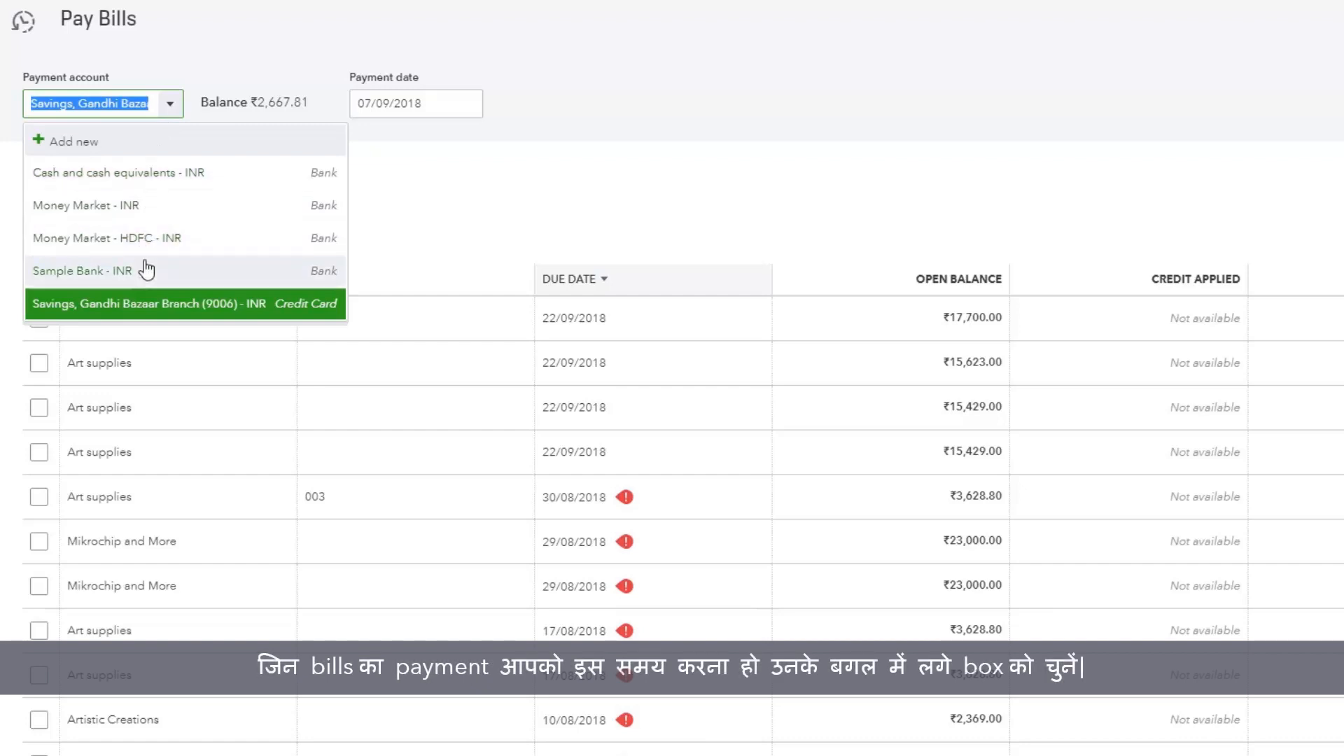
pyautogui.click(146, 270)
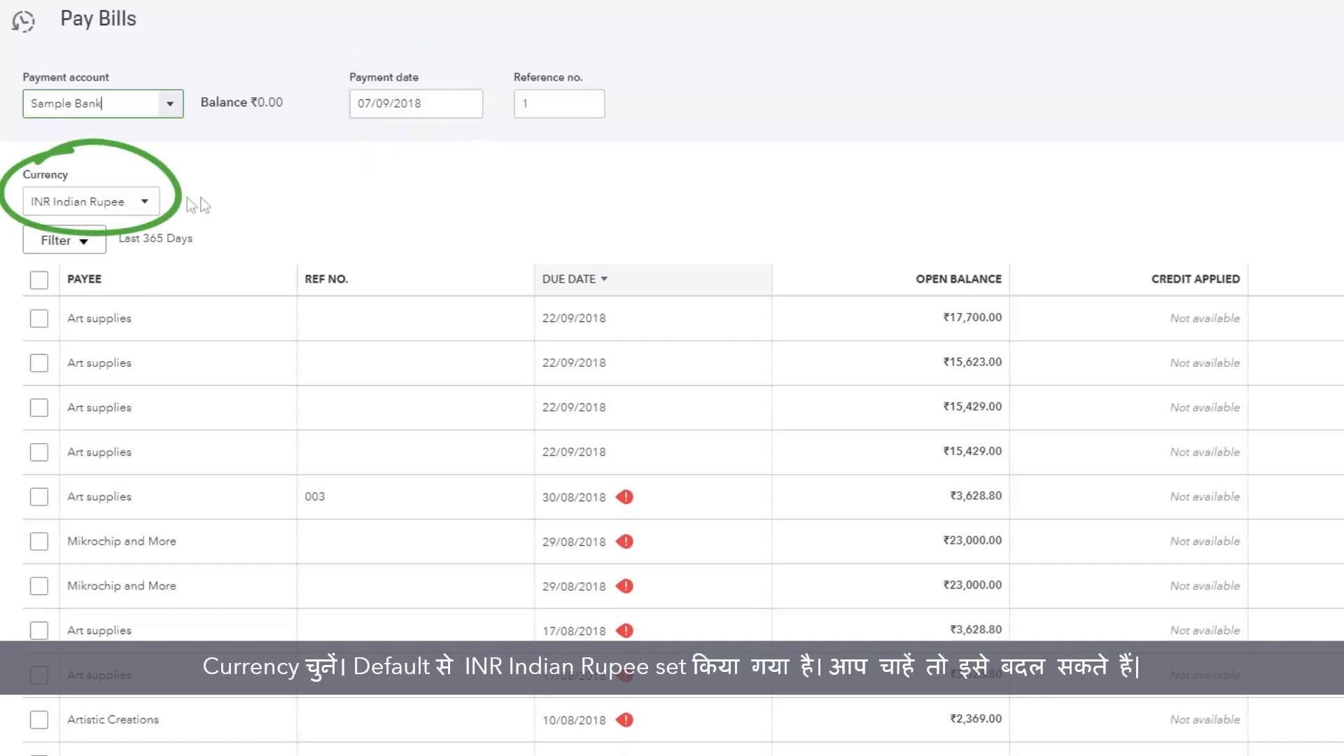
pyautogui.click(145, 204)
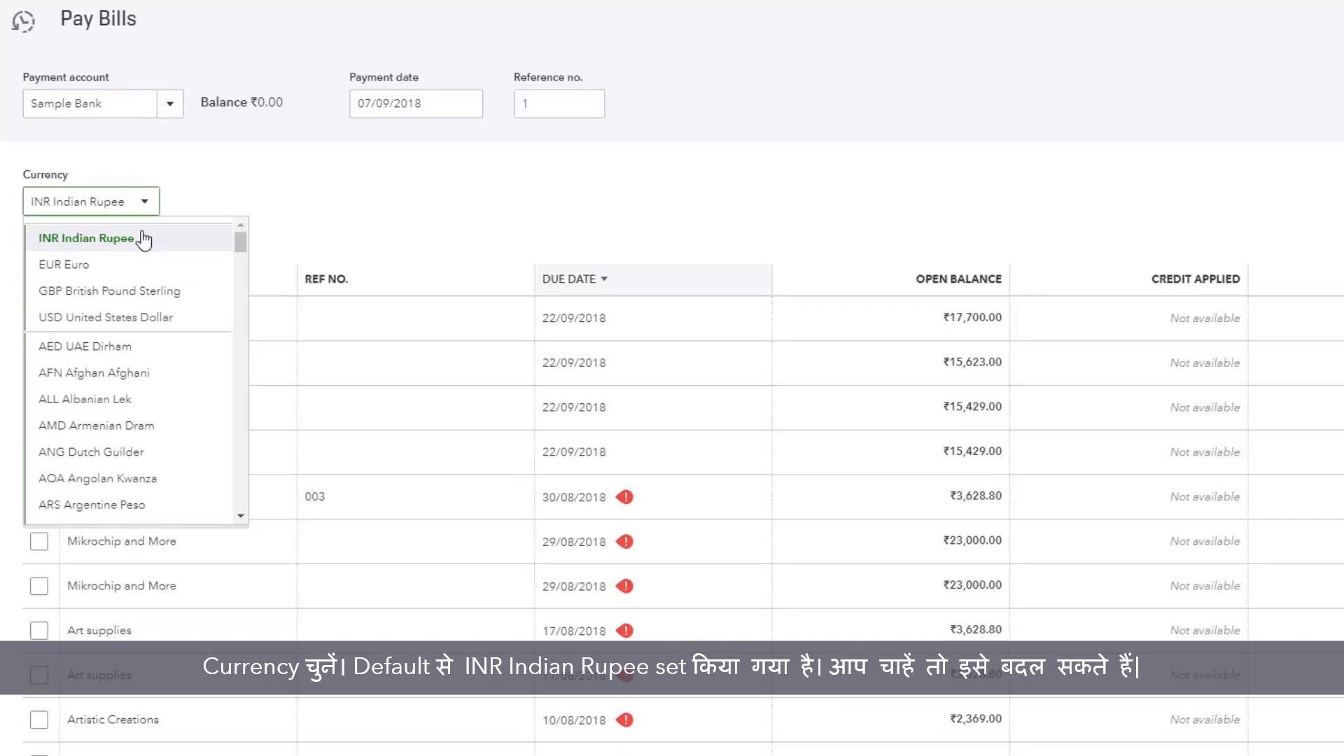
pyautogui.click(209, 237)
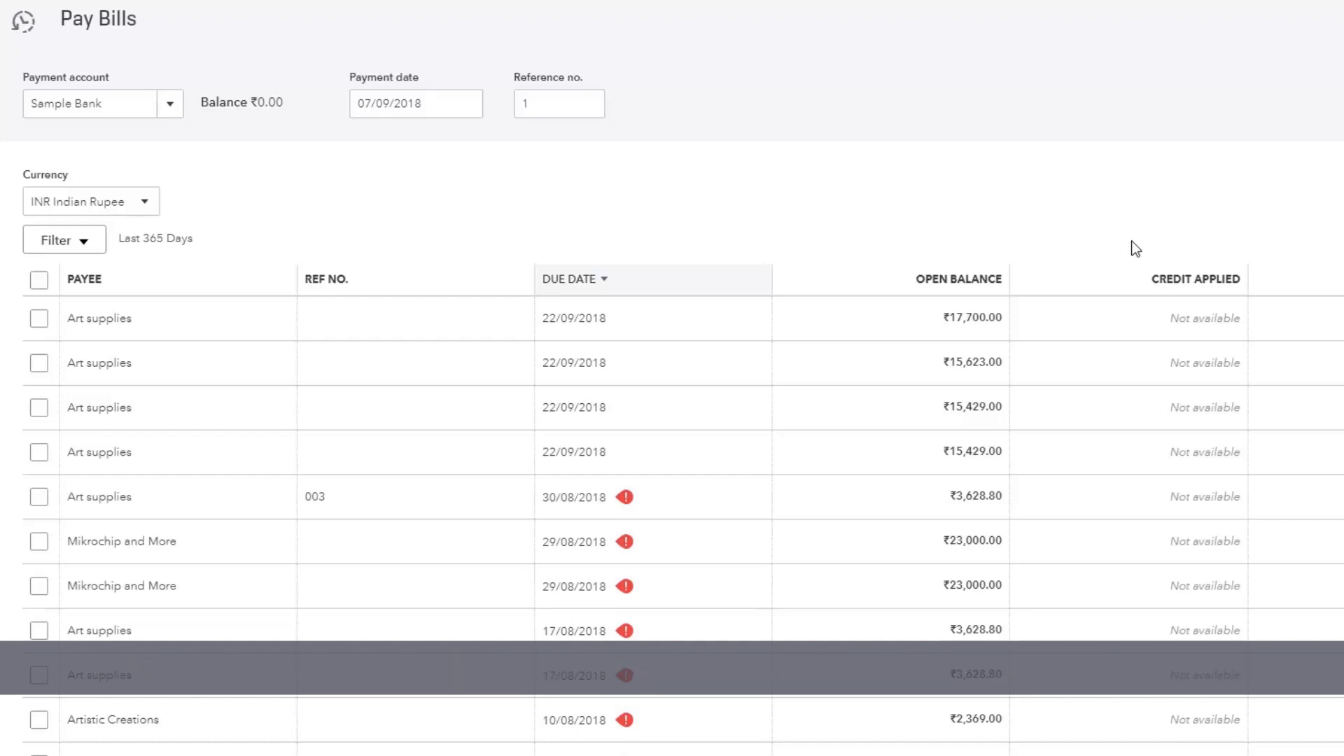
# Set the bill filter to all due dates, the payee Artistic Creations and overdue status only
pyautogui.click(70, 245)
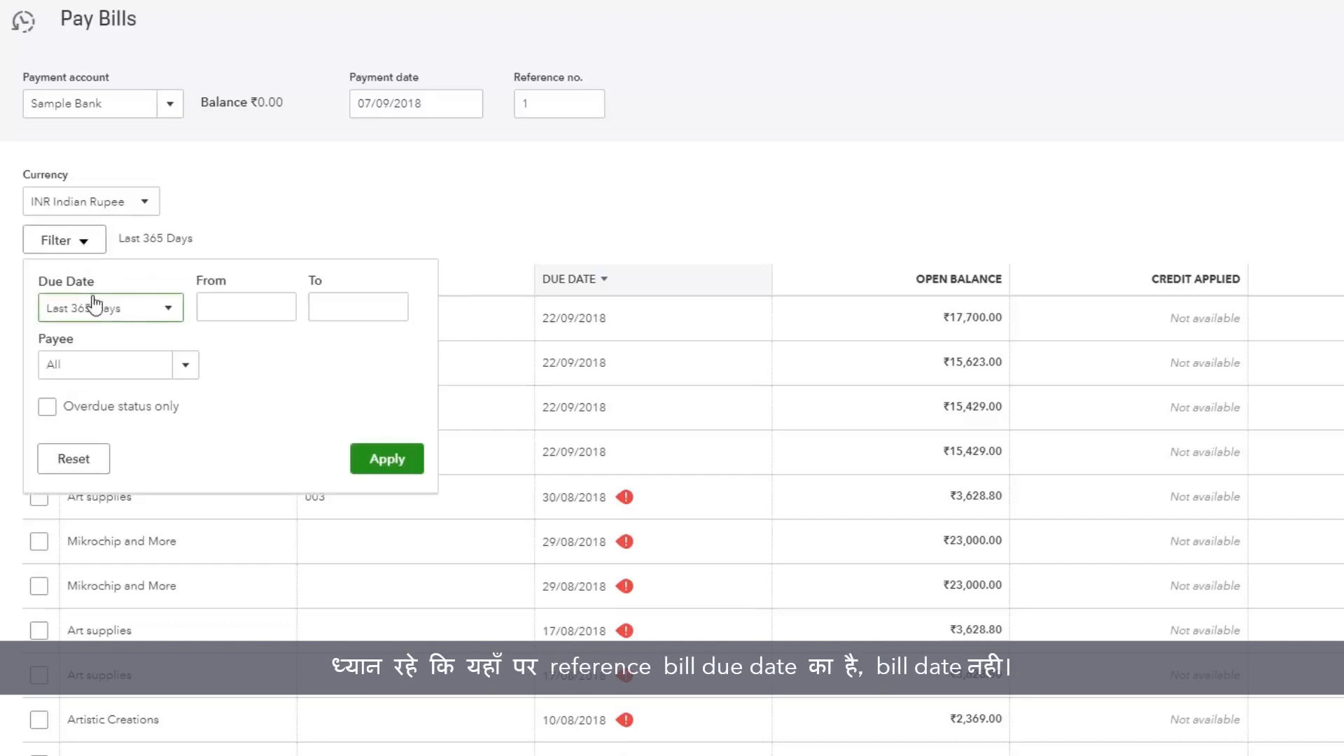
pyautogui.click(166, 312)
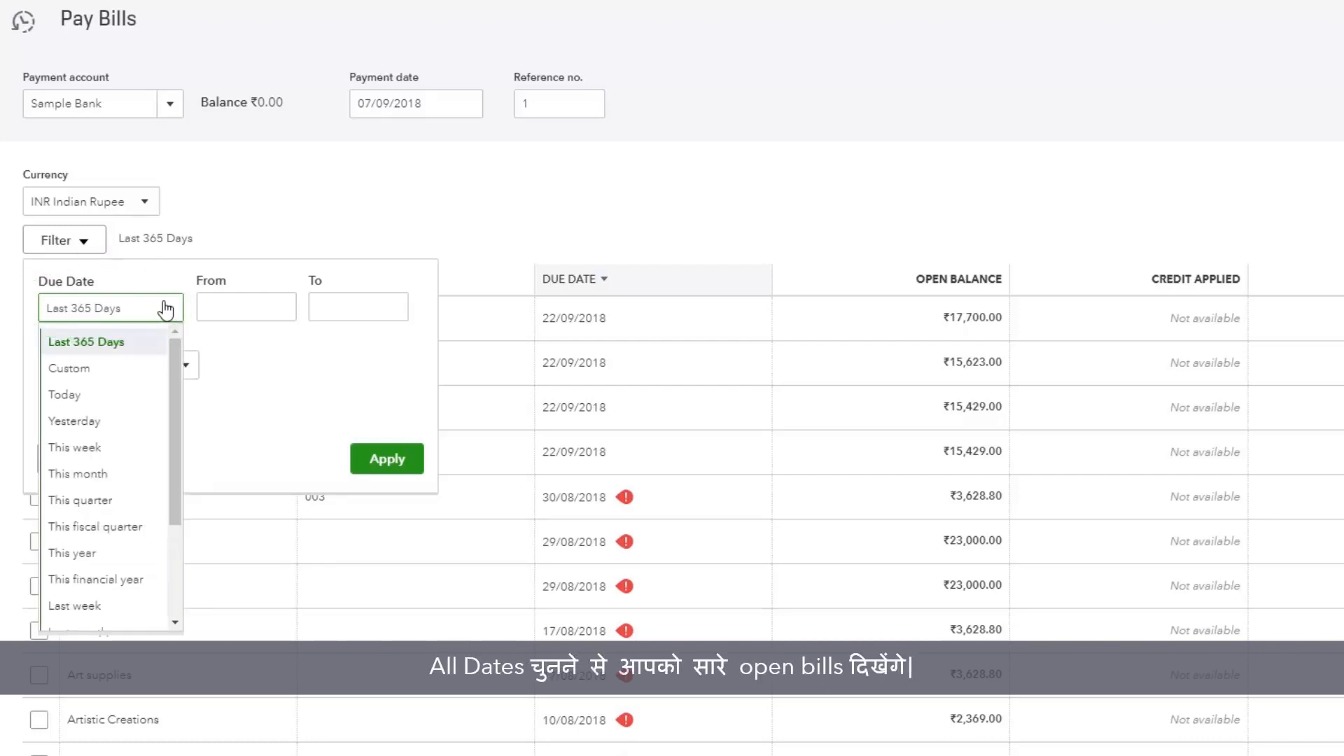
pyautogui.scroll(-2, 113, 623)
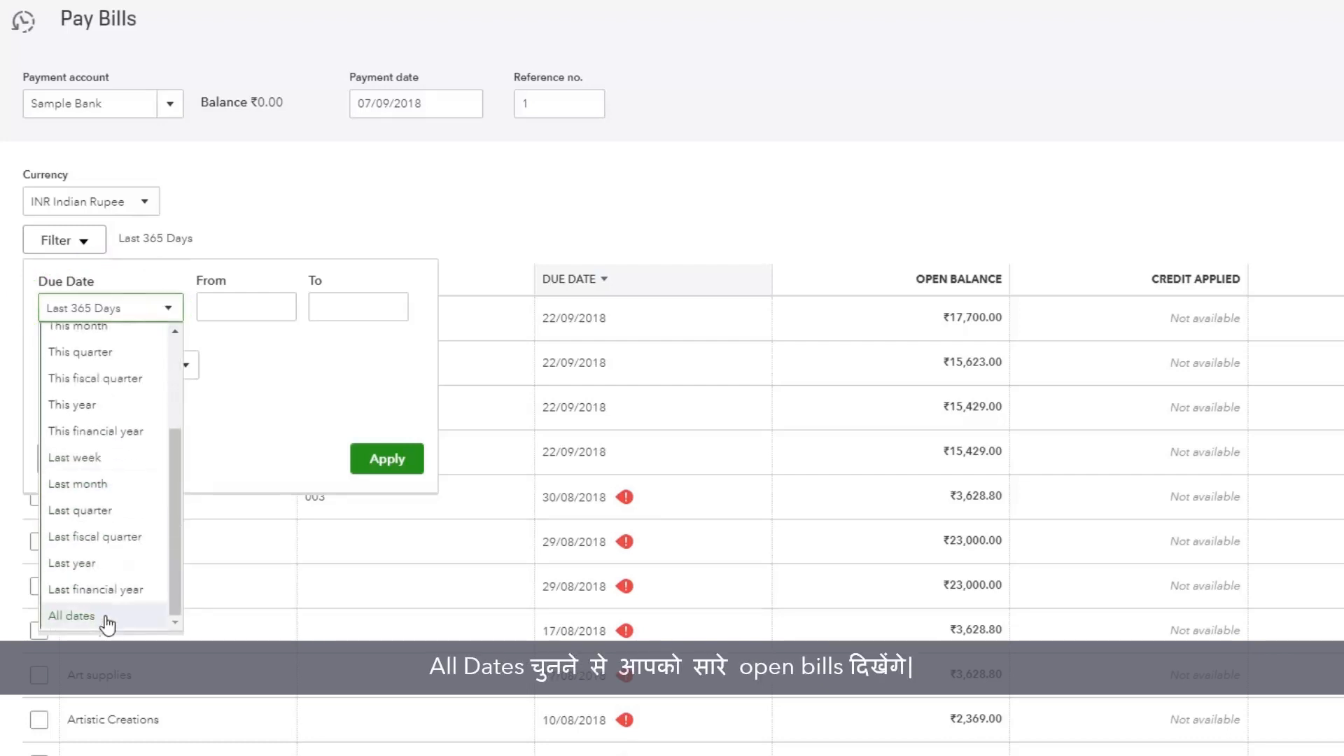
pyautogui.click(106, 620)
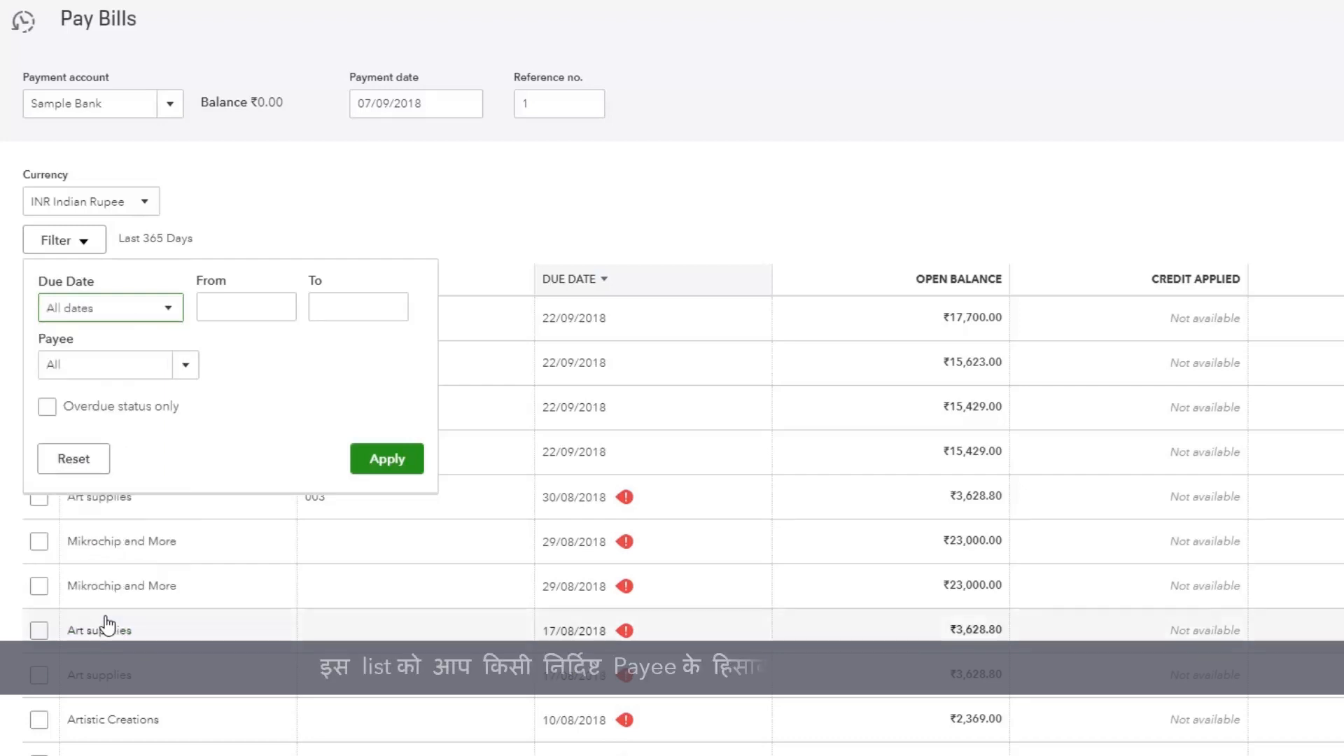
pyautogui.click(186, 364)
pyautogui.click(146, 464)
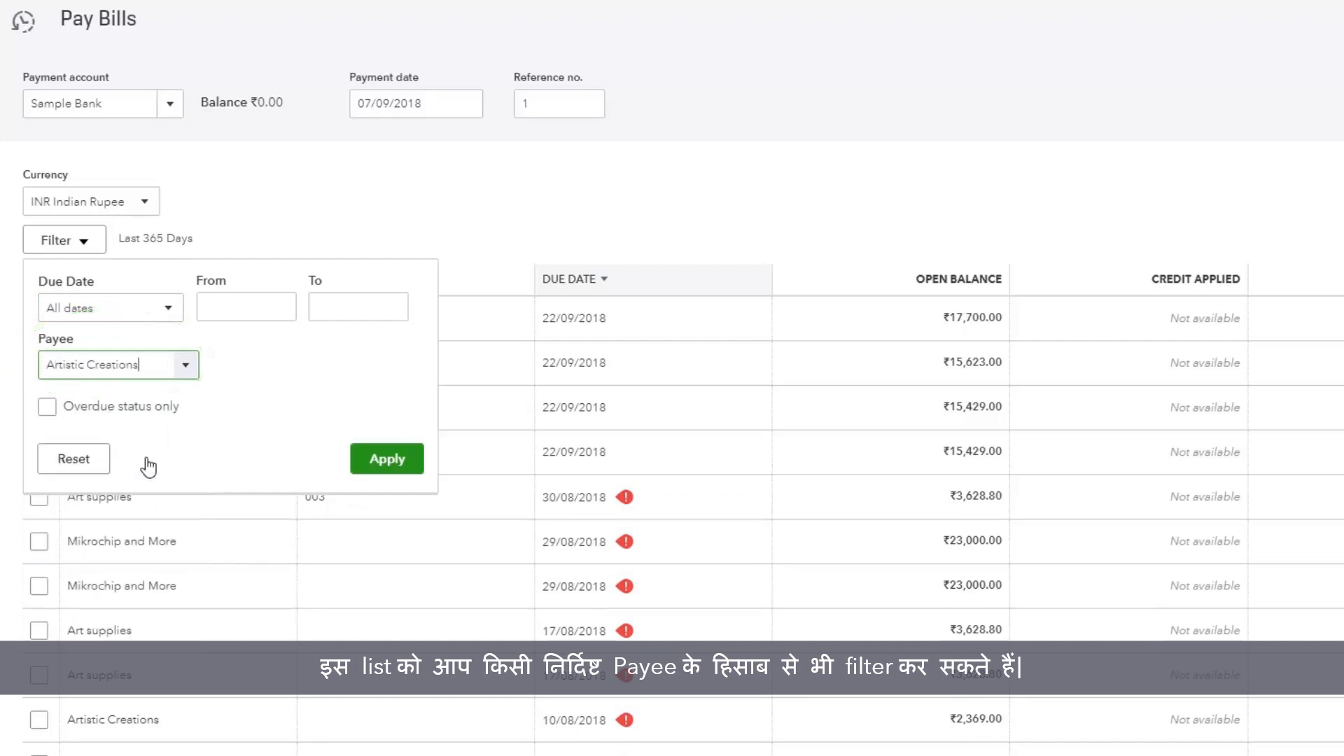
pyautogui.click(52, 409)
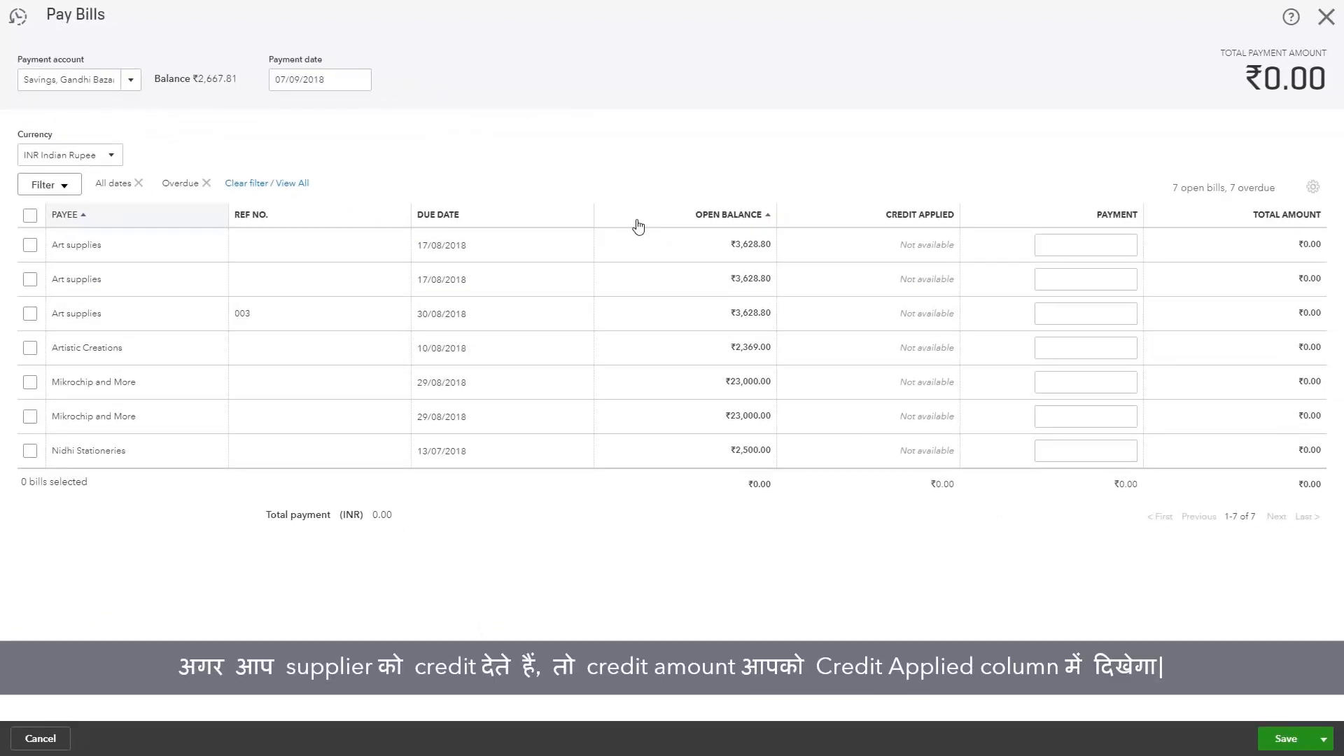
# Select the first Art supplies bill due 17/08/2018 for payment and show the available save options
pyautogui.click(30, 245)
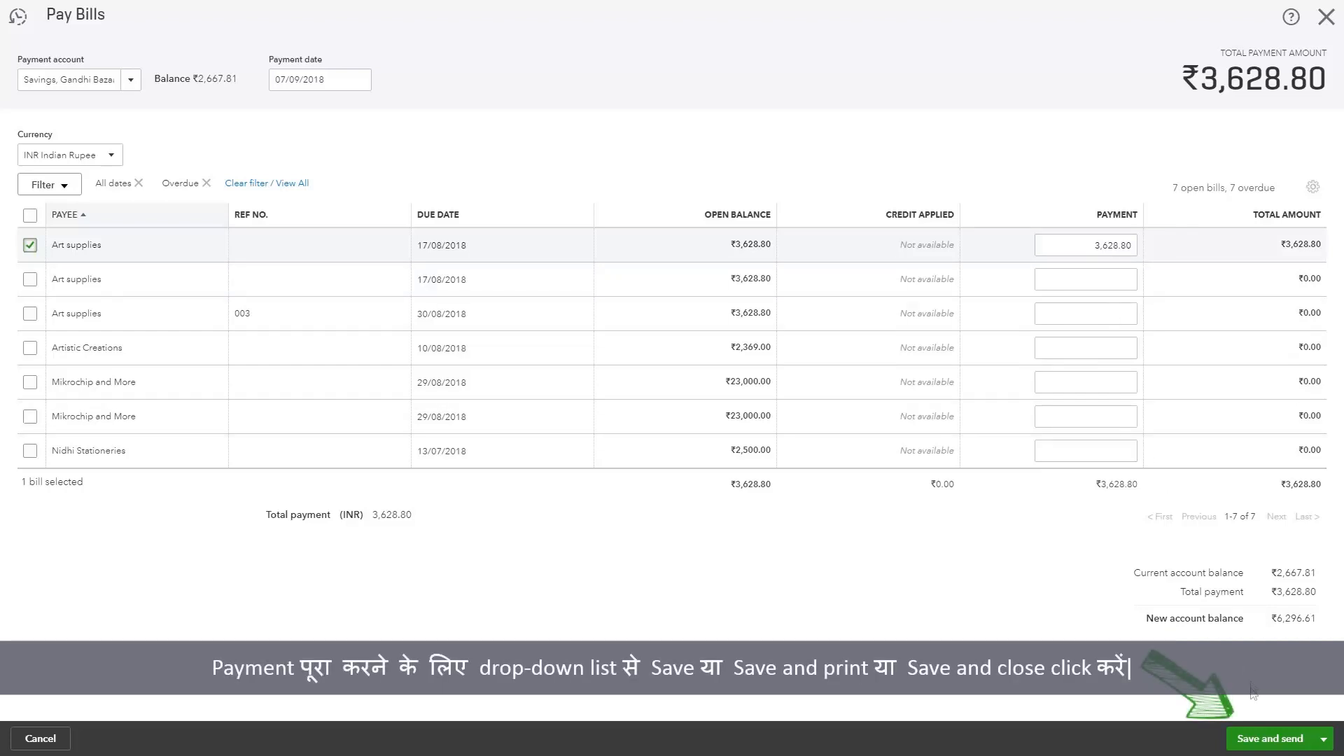
pyautogui.click(1322, 739)
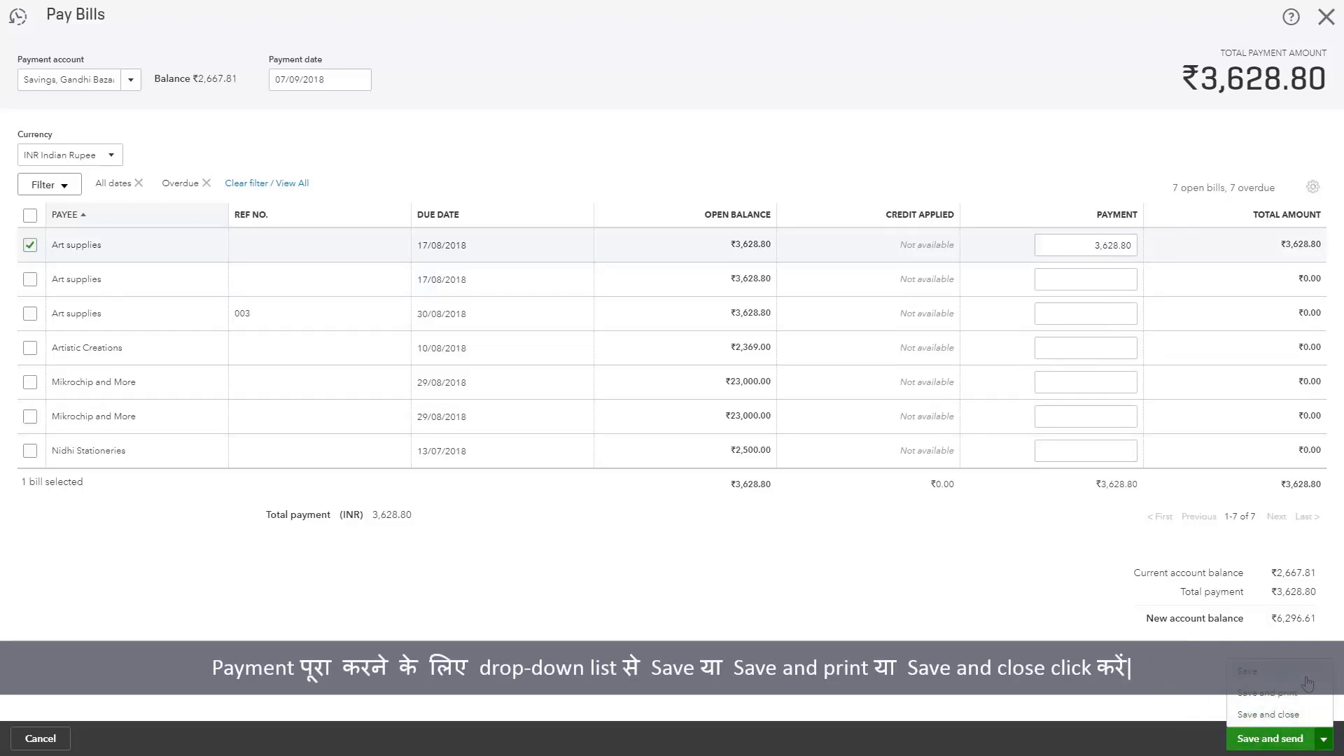